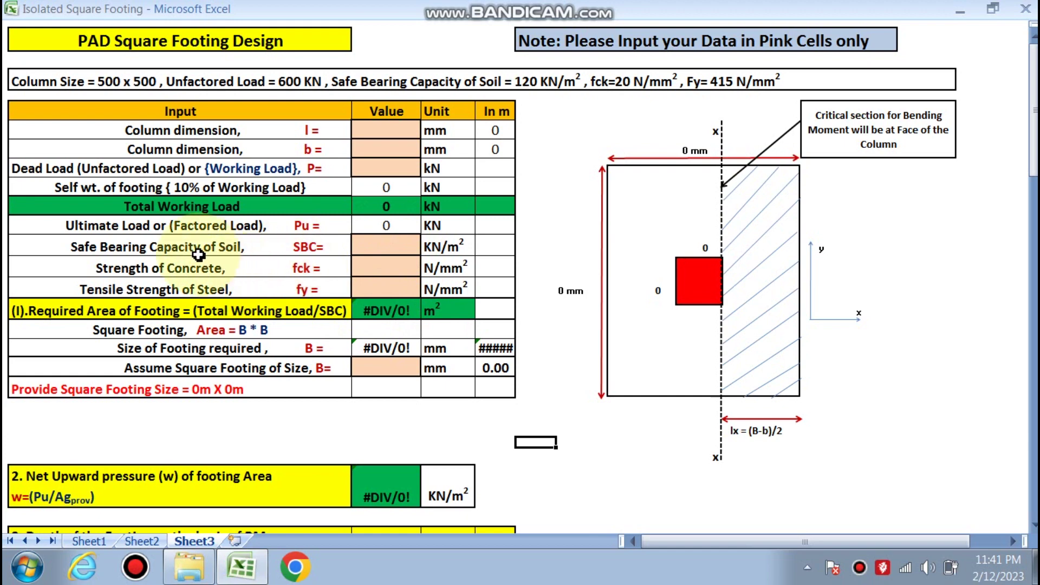
# Enter the column size as 500 mm length by 500 mm width.
pyautogui.scroll(-1, 198, 254)
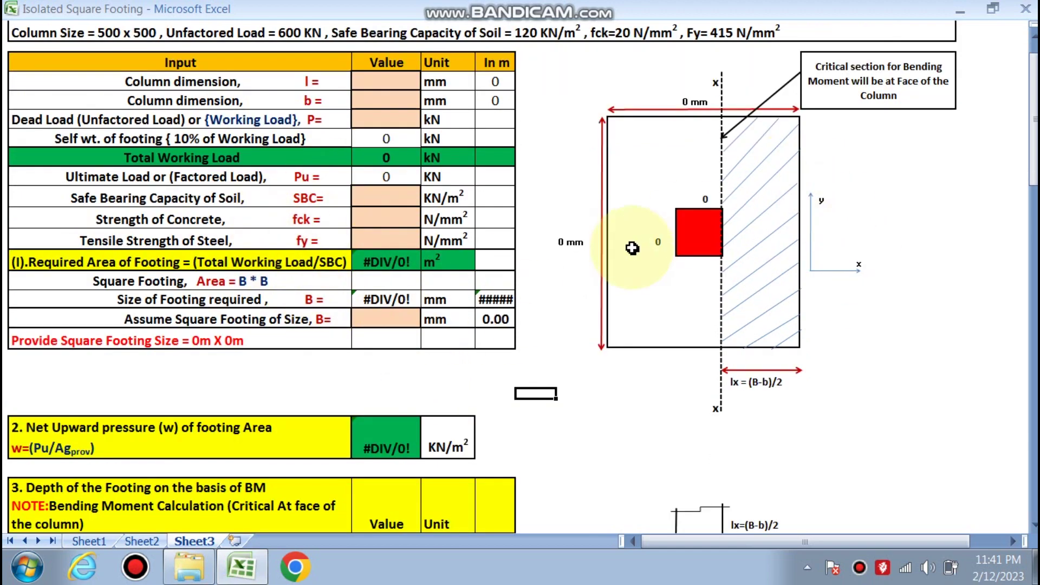
pyautogui.scroll(-3, 465, 288)
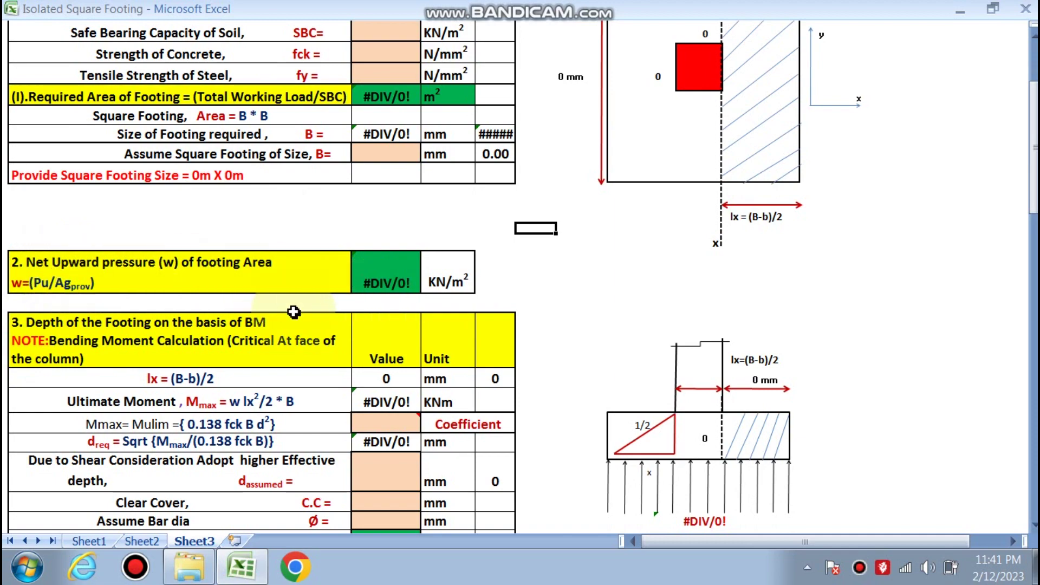
pyautogui.scroll(-1, 289, 317)
pyautogui.scroll(-2, 79, 260)
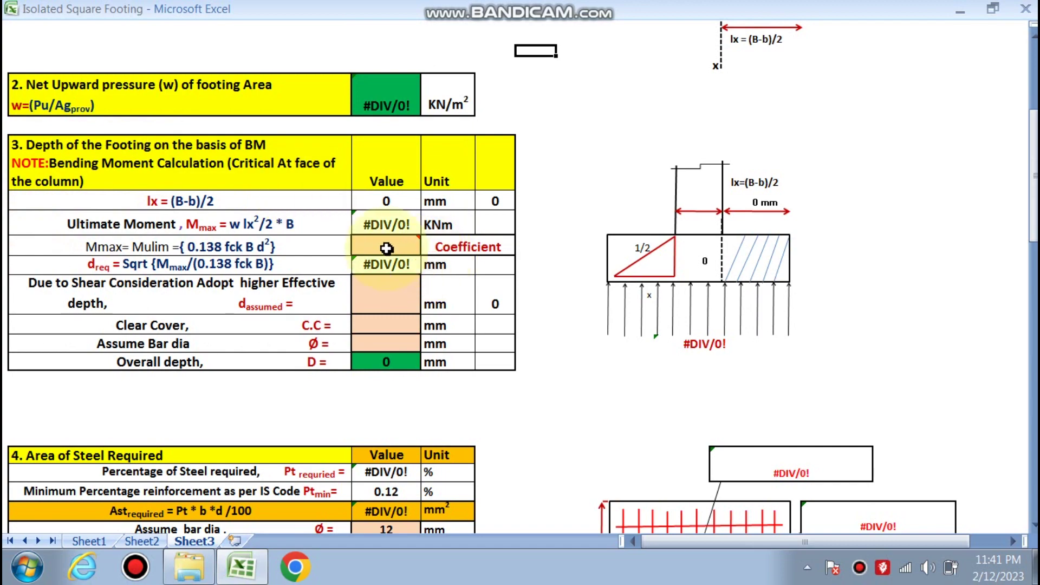
pyautogui.scroll(-4, 252, 274)
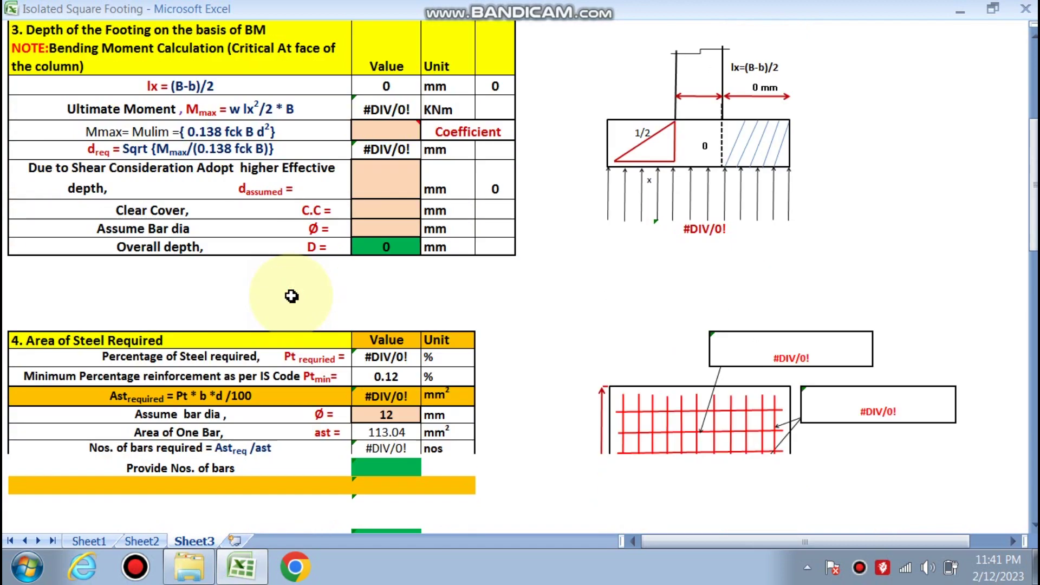
pyautogui.scroll(-2, 57, 292)
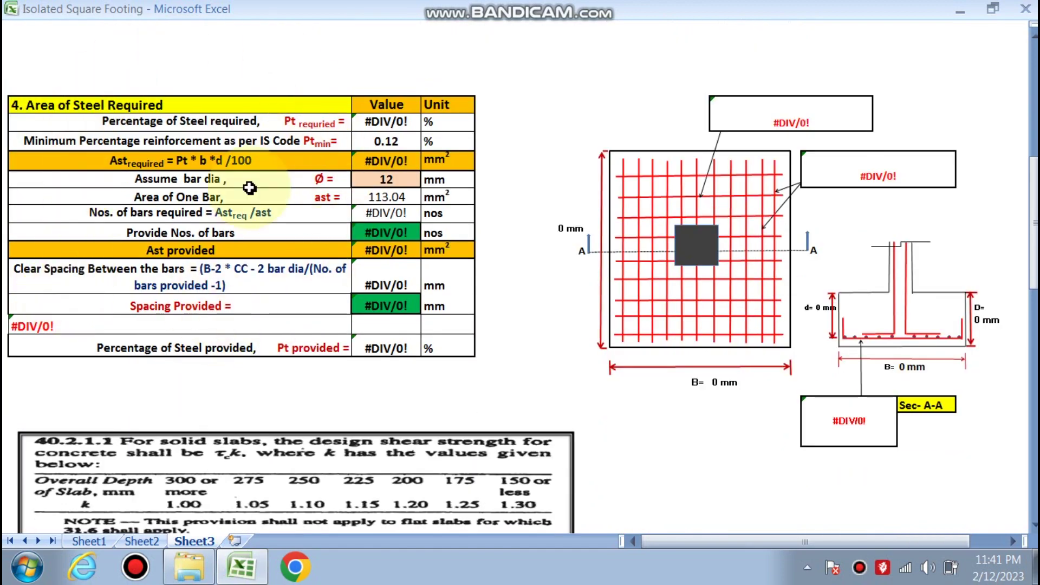
pyautogui.scroll(-6, 372, 304)
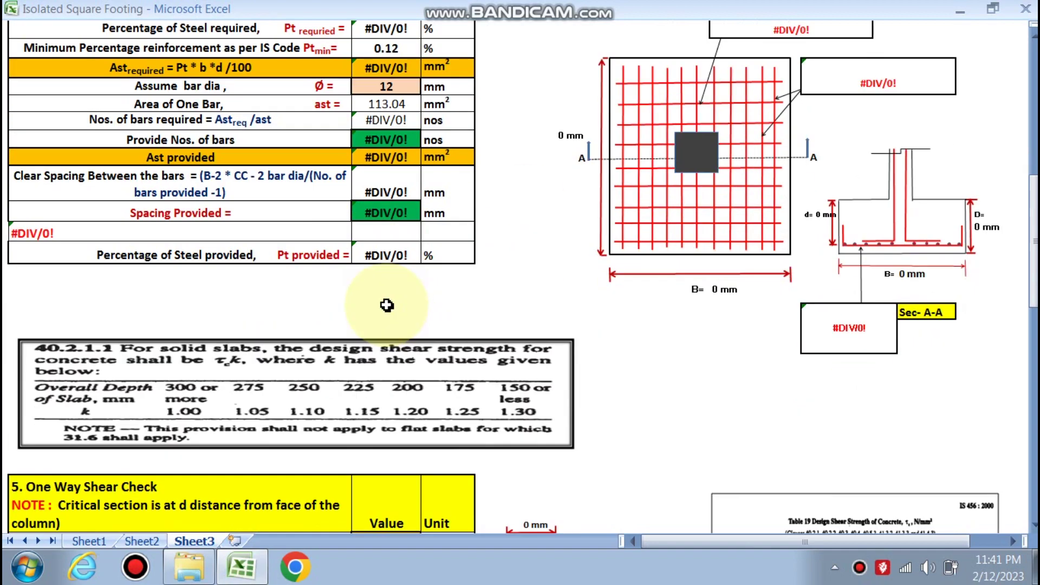
pyautogui.scroll(-1, 249, 309)
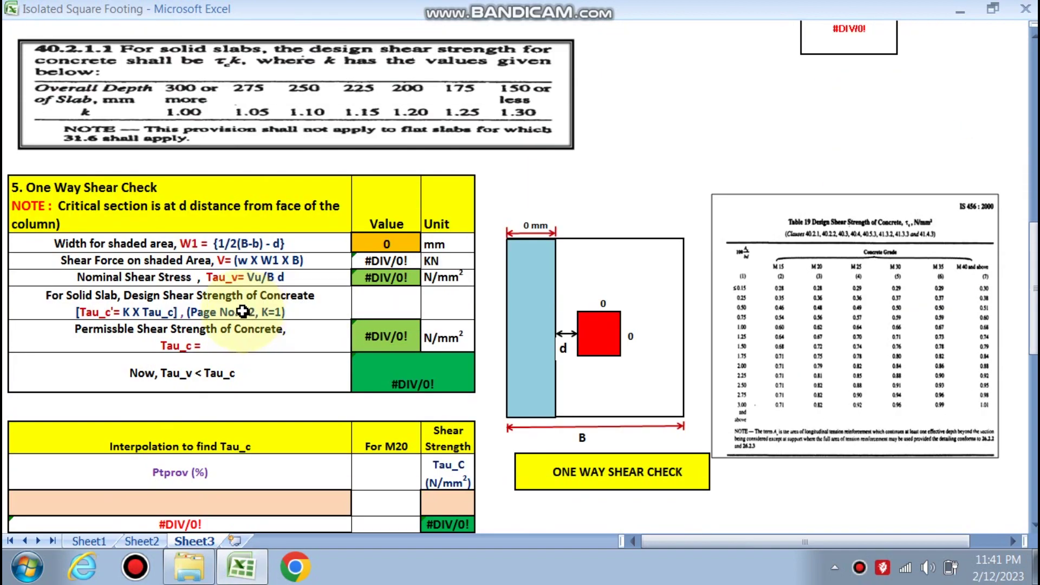
pyautogui.scroll(-3, 322, 351)
pyautogui.scroll(-6, 322, 351)
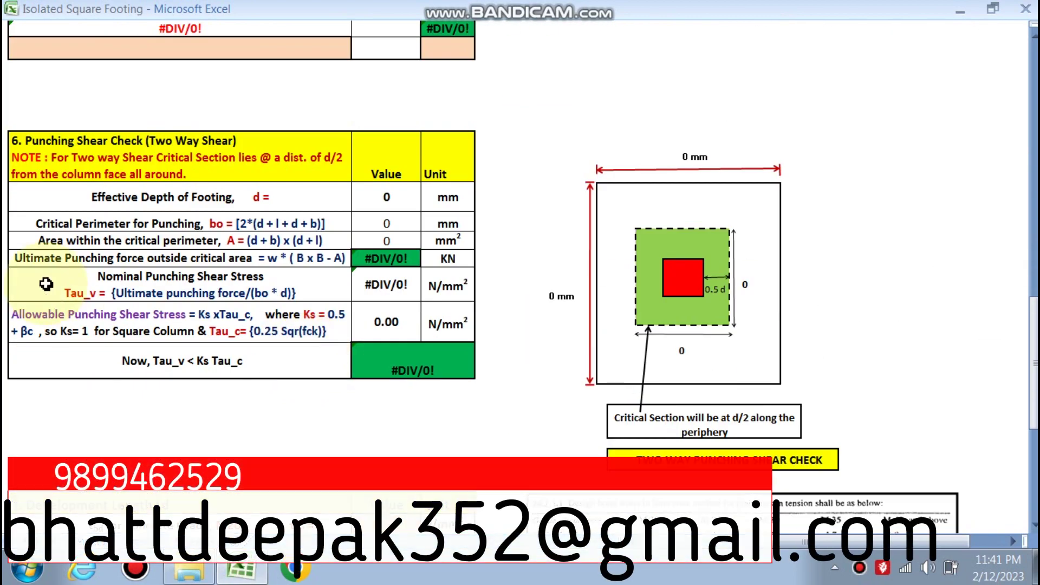
pyautogui.scroll(-5, 255, 298)
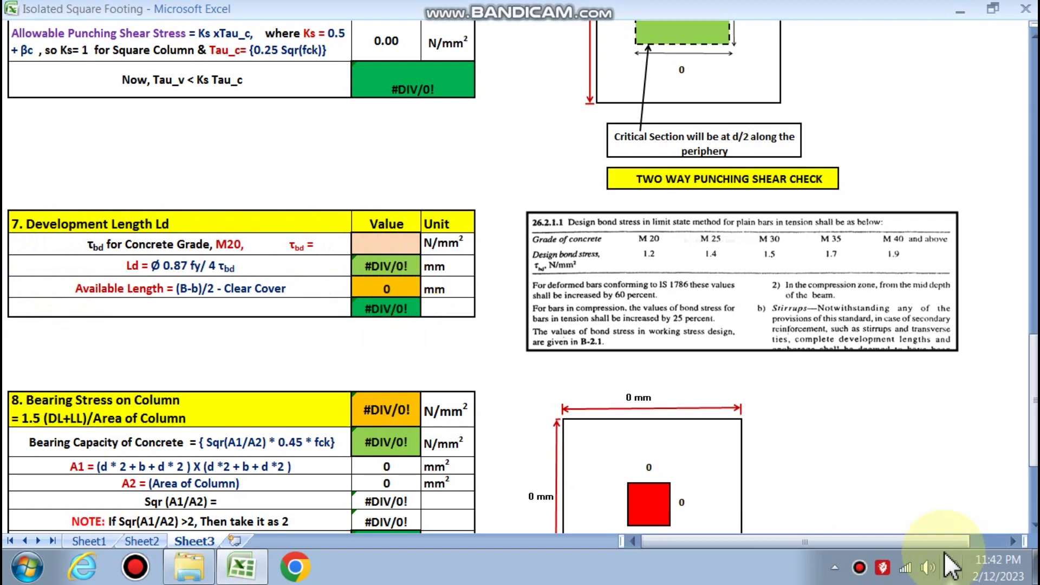
pyautogui.scroll(-3, 325, 339)
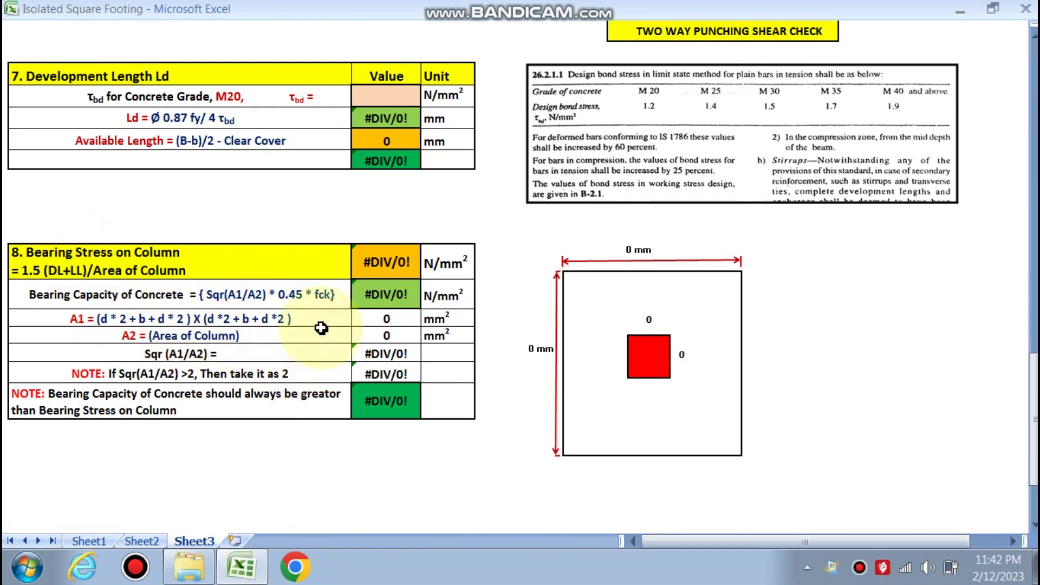
pyautogui.scroll(20, 346, 378)
pyautogui.scroll(6, 346, 379)
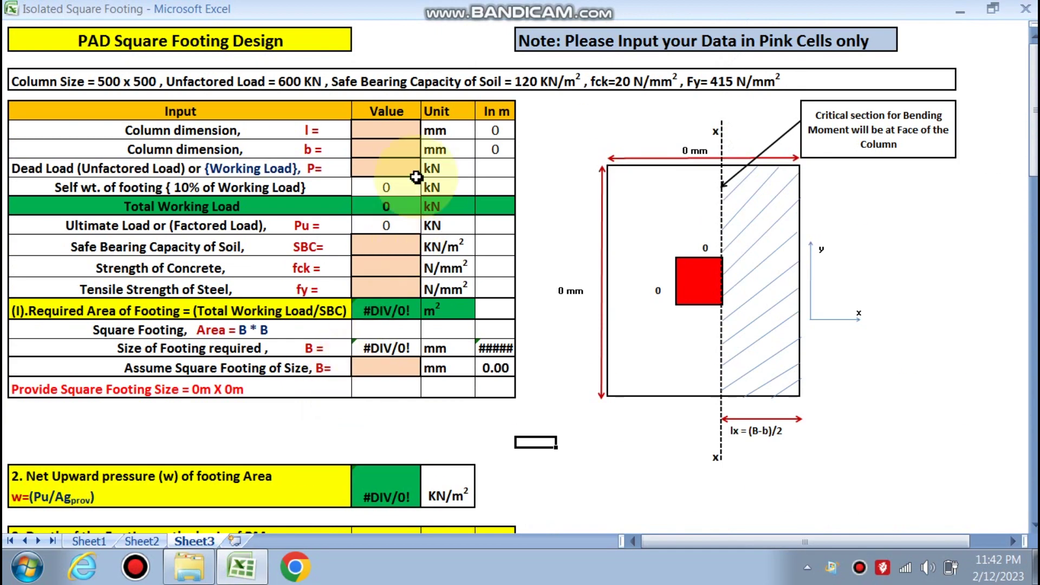
pyautogui.click(385, 129)
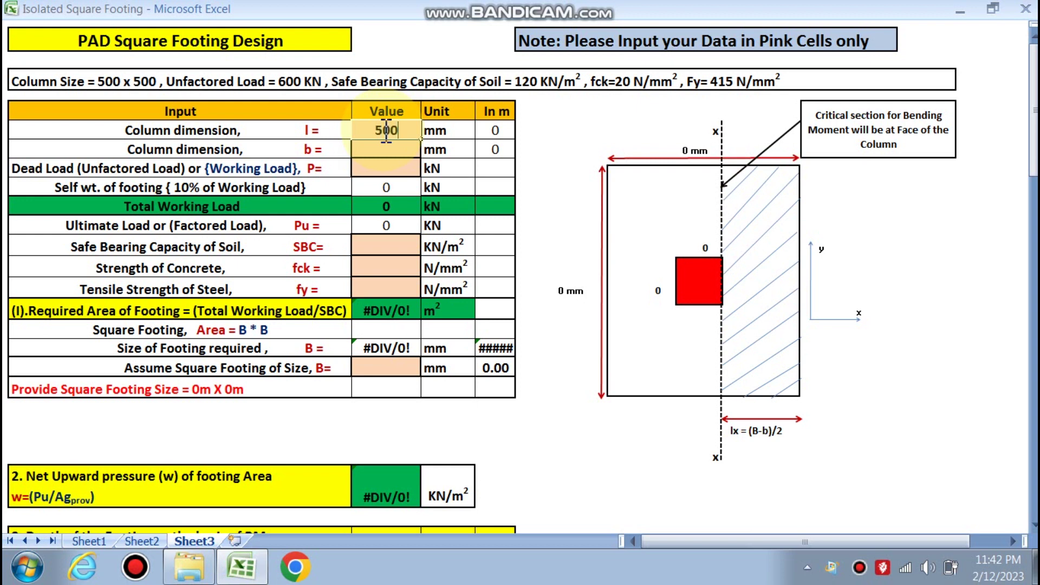
pyautogui.click(378, 143)
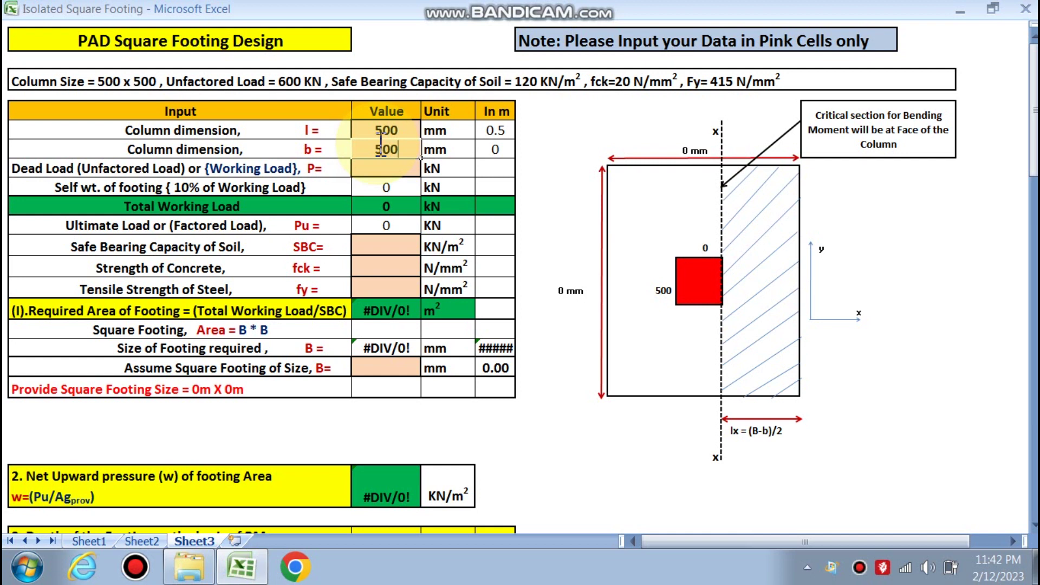
pyautogui.press('Return')
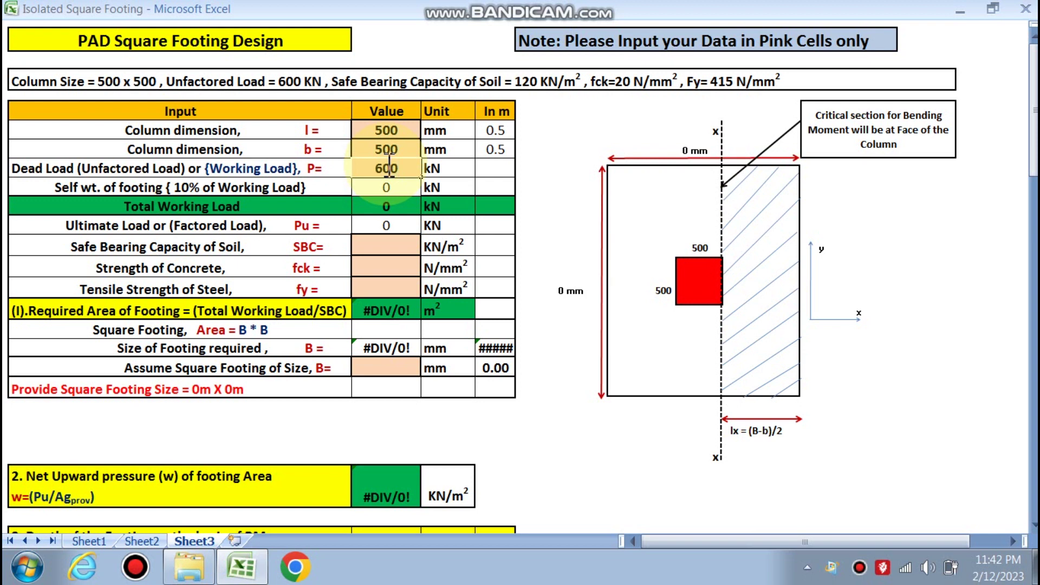
# Enter a 600 kN working load and a safe bearing capacity of 120.
pyautogui.write('600')
pyautogui.click(301, 267)
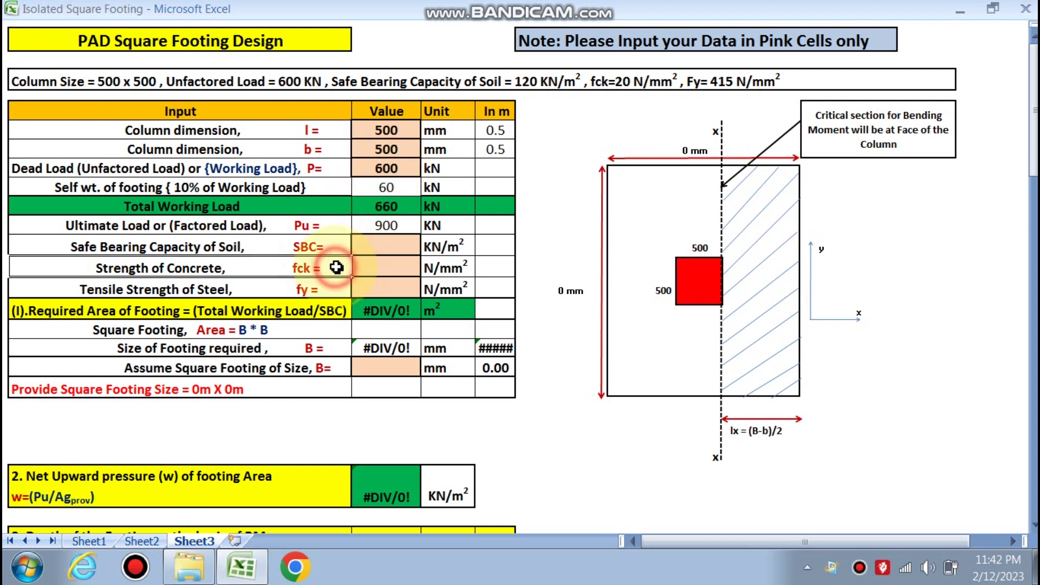
pyautogui.click(391, 247)
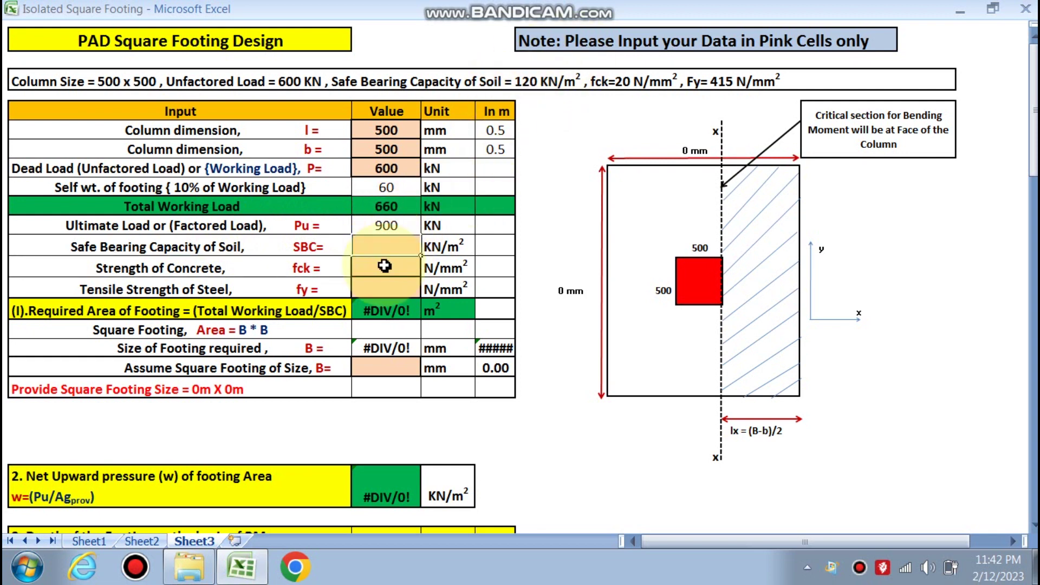
pyautogui.write('120')
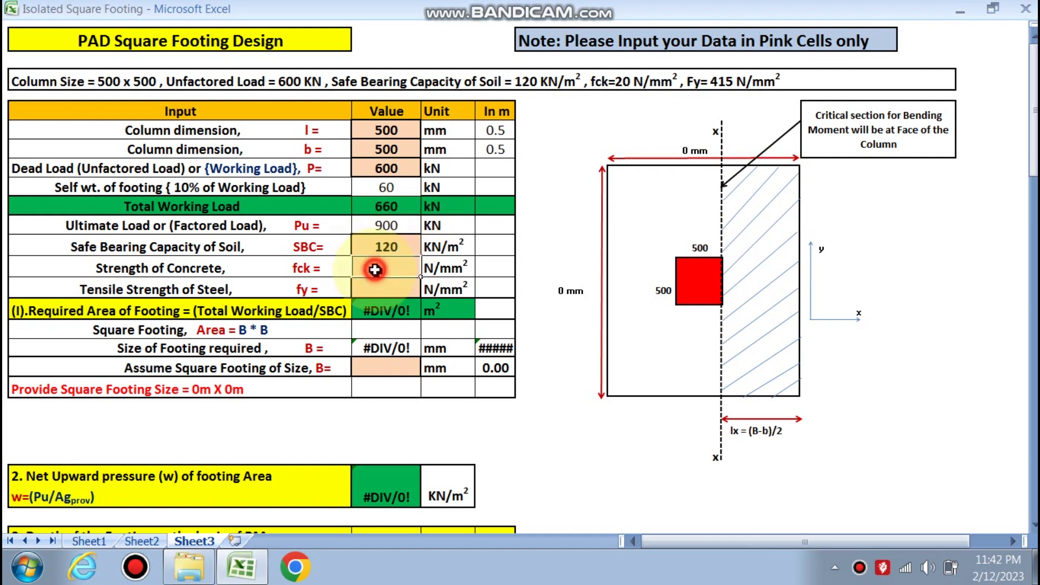
pyautogui.click(420, 264)
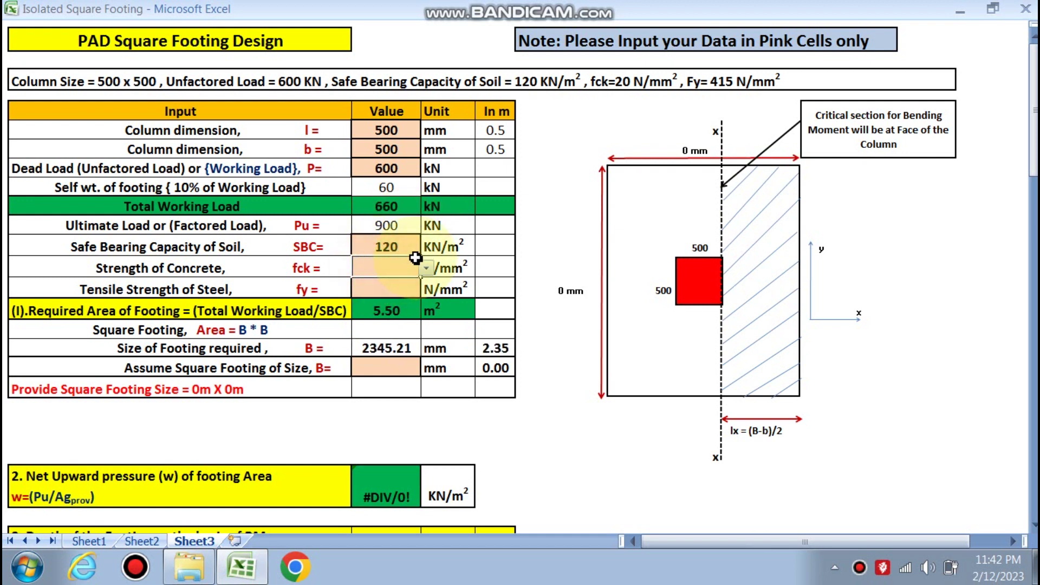
# Choose concrete strength fck 20 and steel strength fy 415 from their dropdowns.
pyautogui.click(368, 284)
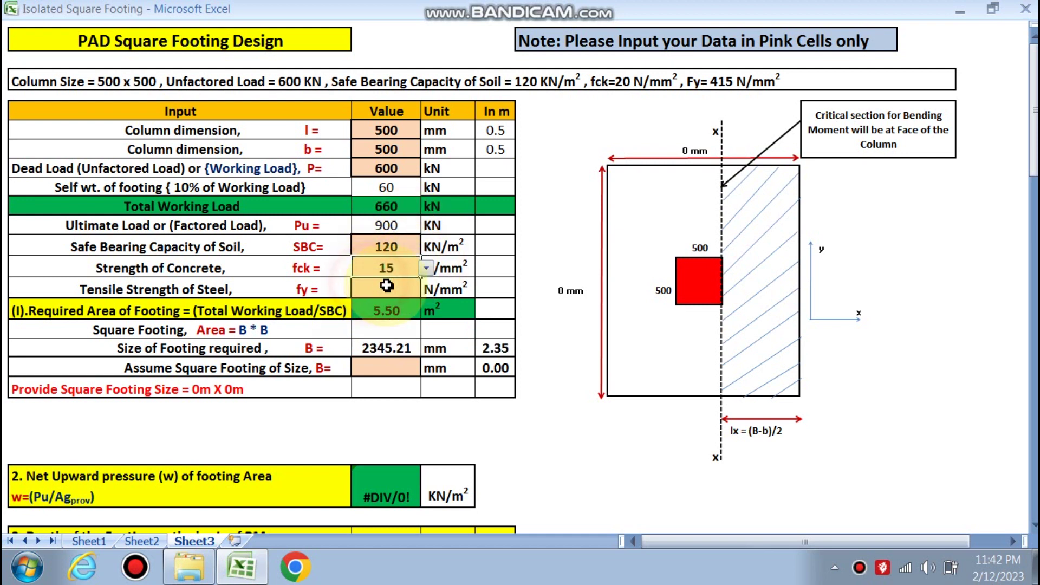
pyautogui.click(426, 268)
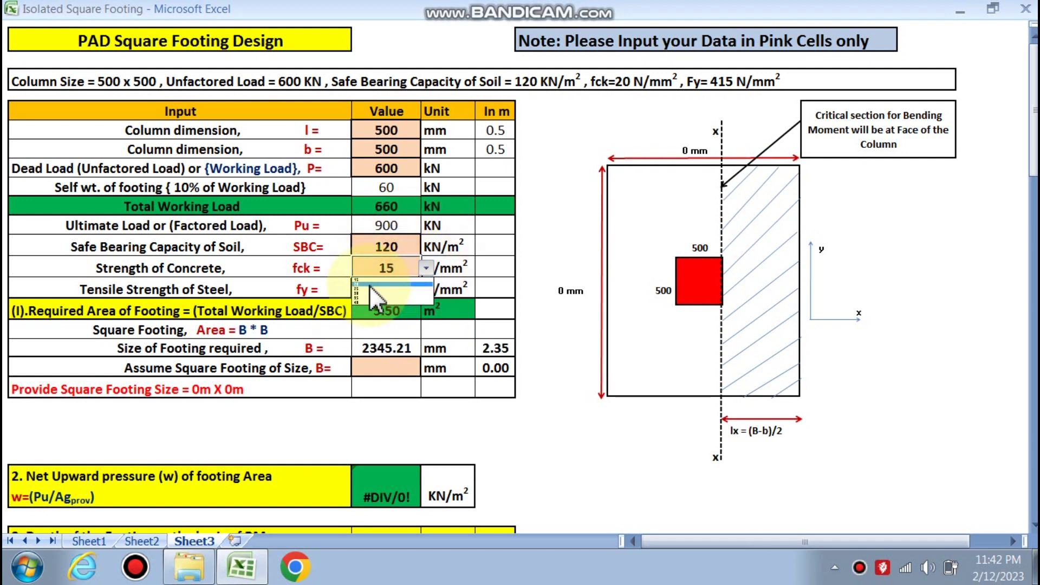
pyautogui.click(369, 284)
pyautogui.click(387, 289)
pyautogui.click(426, 289)
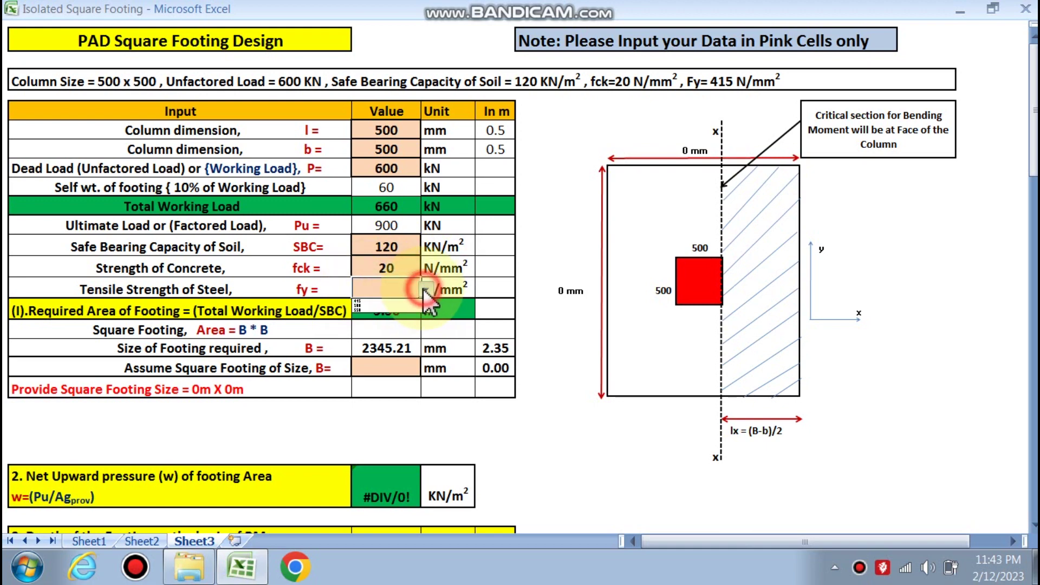
pyautogui.click(378, 300)
pyautogui.click(373, 328)
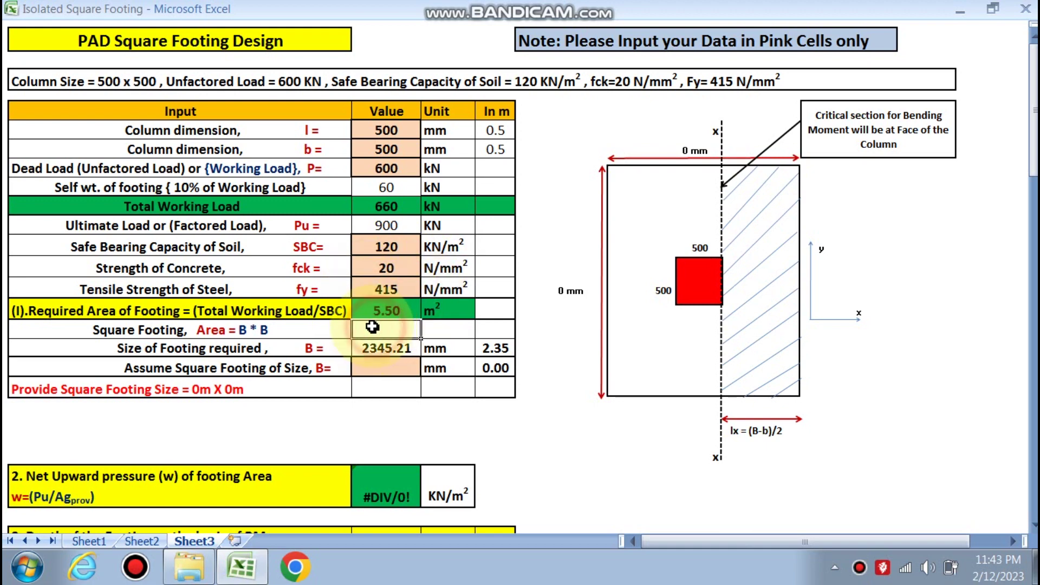
pyautogui.scroll(-1, 330, 336)
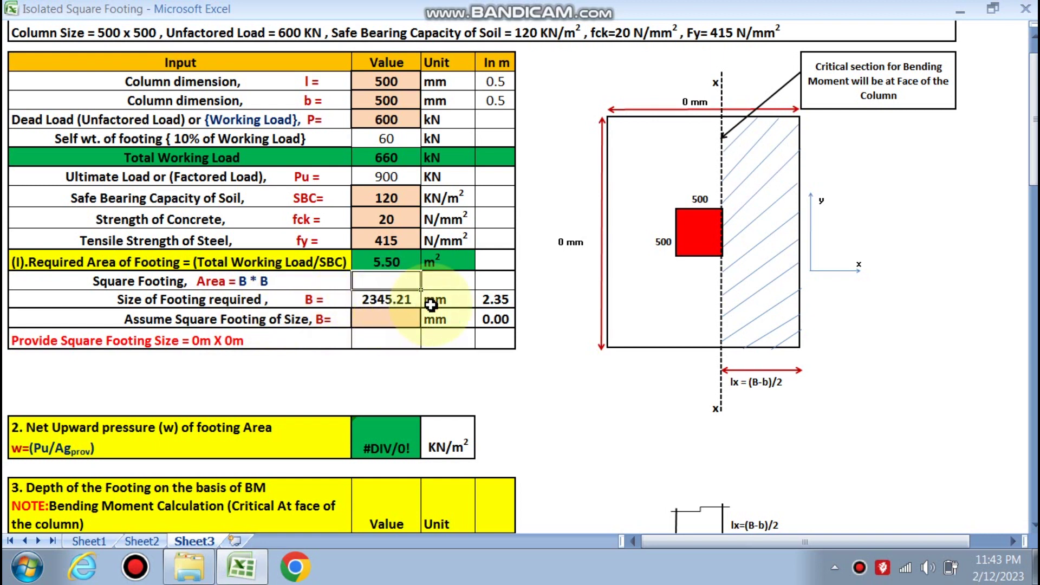
# Enter 2400 mm as the assumed square footing size B.
pyautogui.click(381, 316)
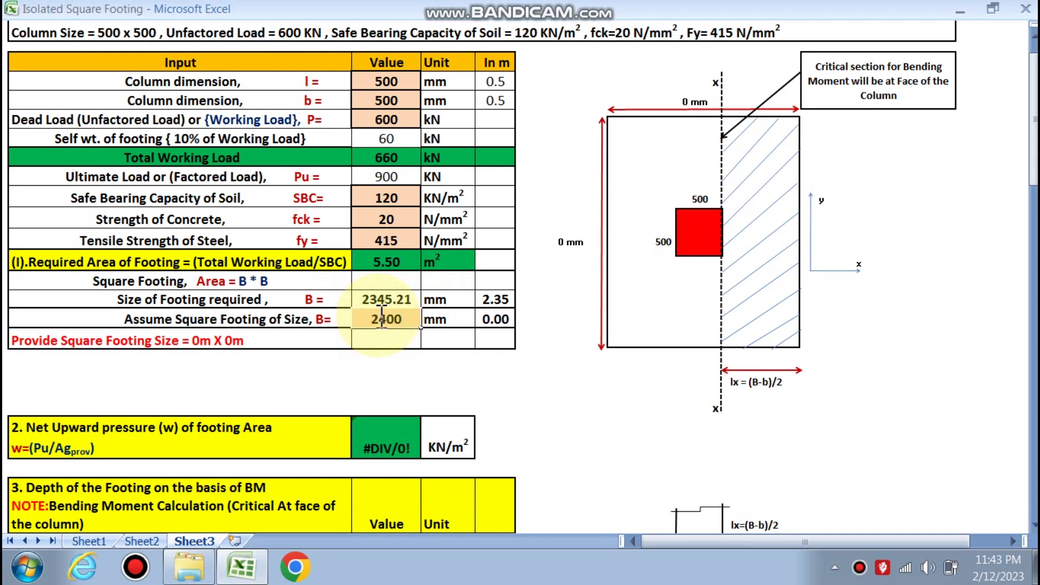
pyautogui.click(387, 376)
pyautogui.scroll(-2, 140, 243)
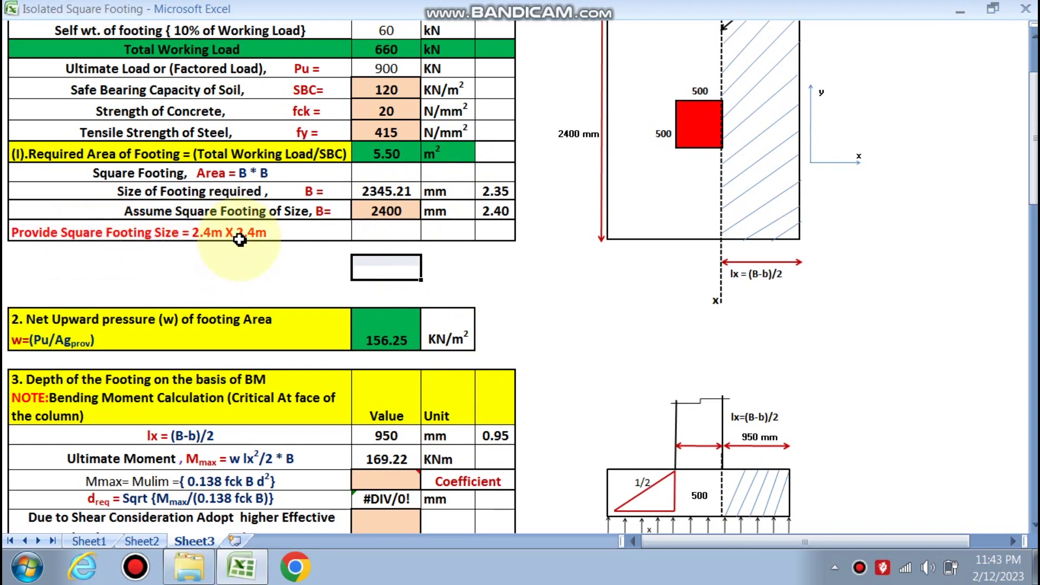
pyautogui.scroll(2, 629, 339)
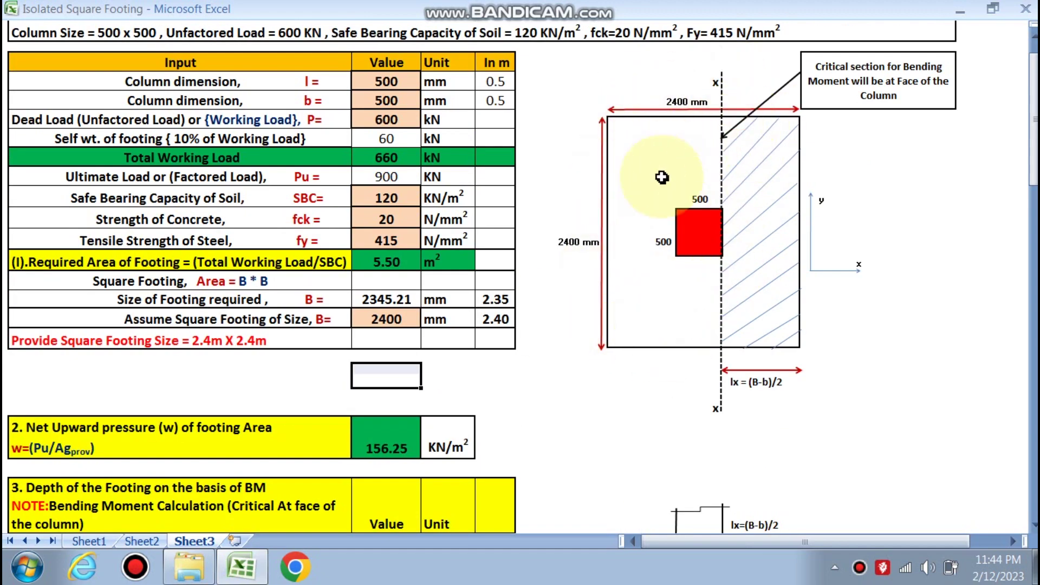
pyautogui.scroll(-3, 585, 271)
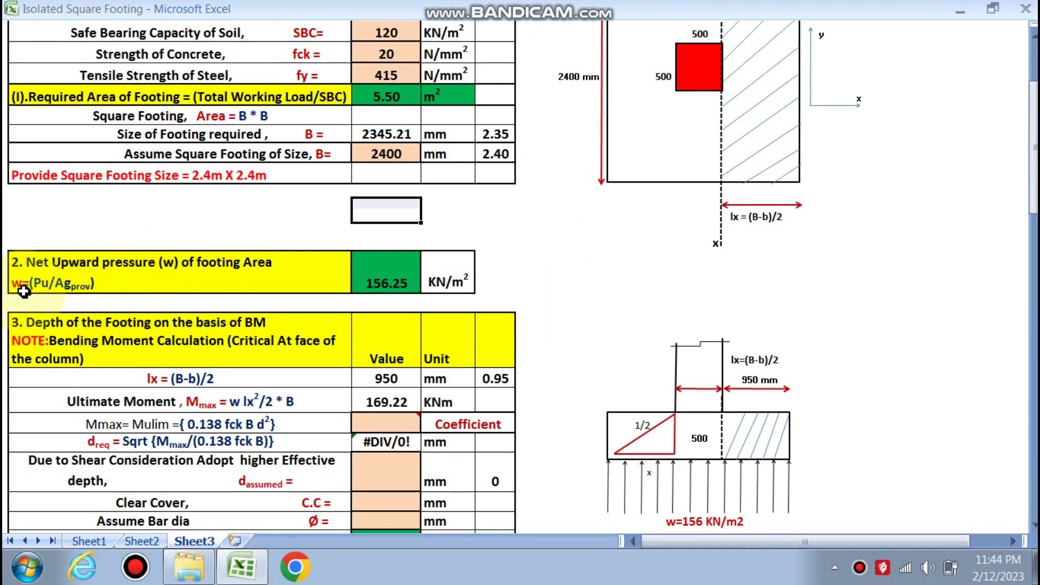
pyautogui.scroll(1, 162, 306)
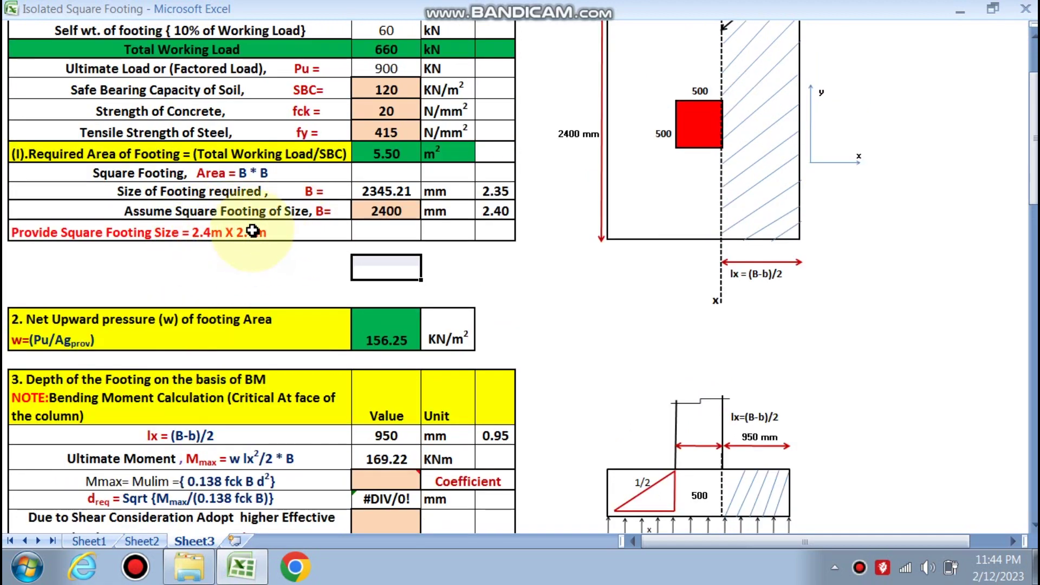
pyautogui.scroll(2, 387, 130)
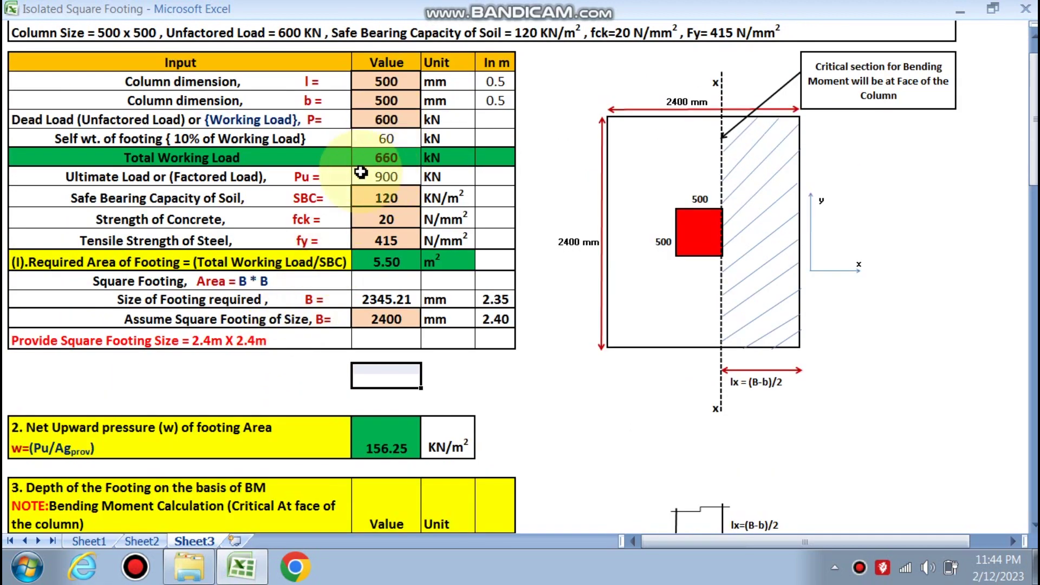
pyautogui.scroll(-2, 387, 227)
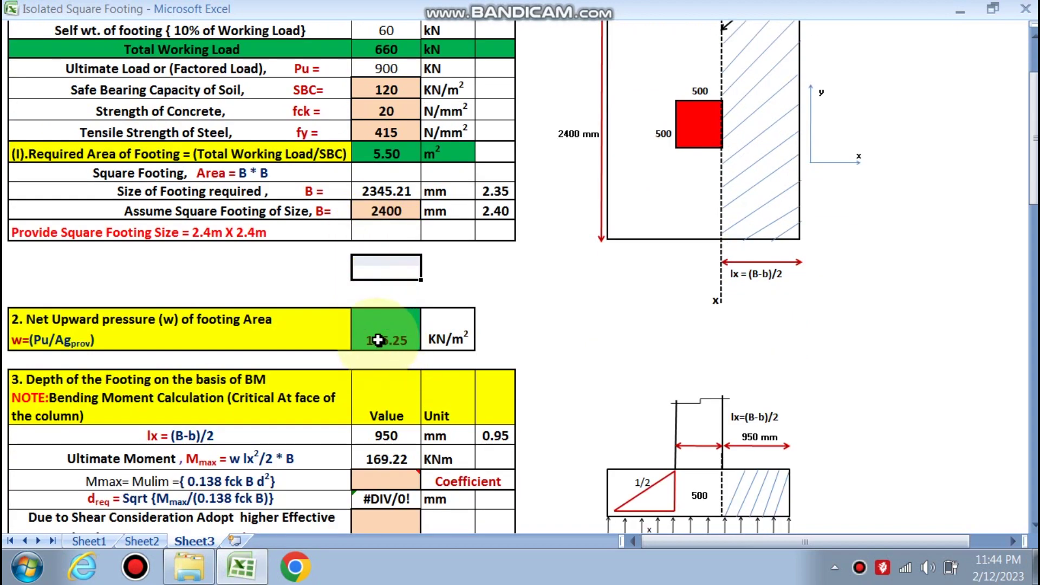
pyautogui.scroll(-2, 382, 352)
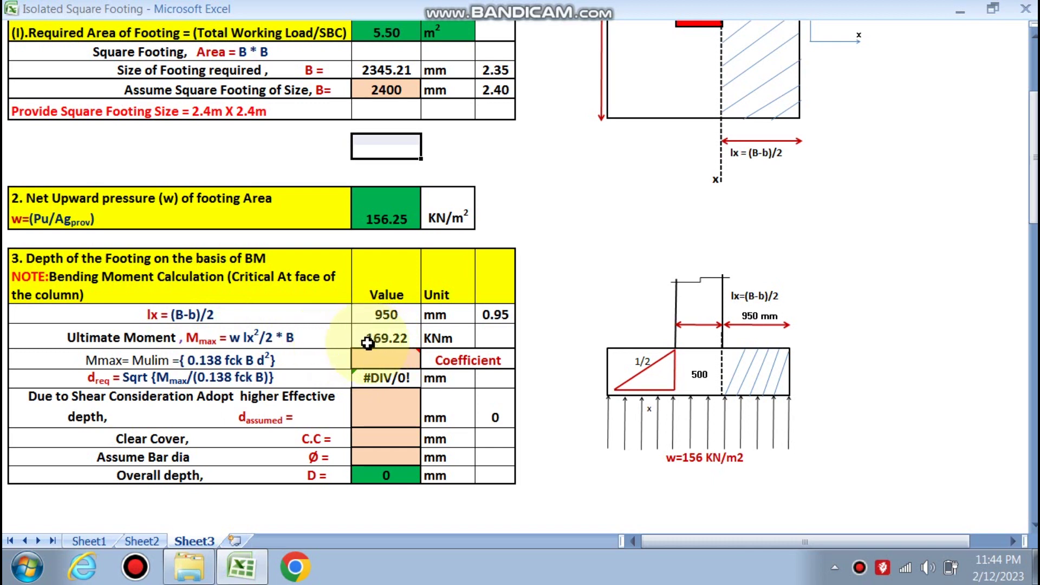
pyautogui.scroll(1, 52, 214)
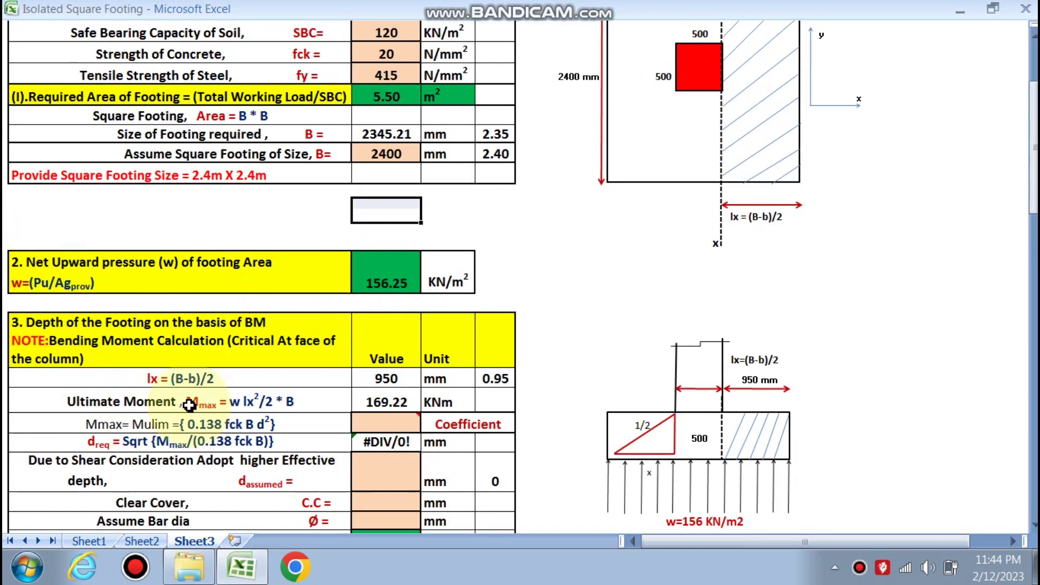
pyautogui.scroll(-2, 229, 407)
pyautogui.scroll(-5, 228, 406)
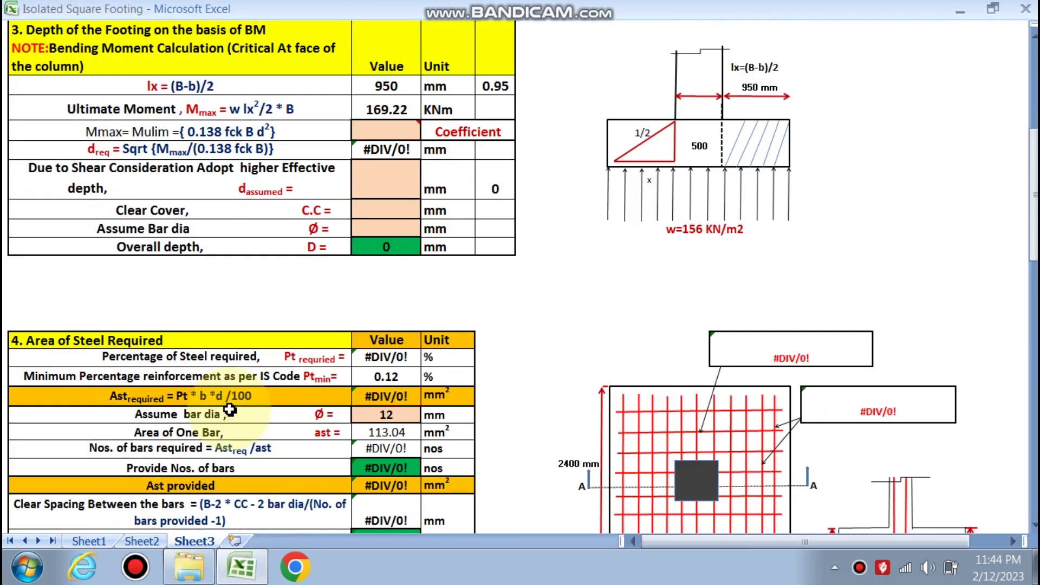
pyautogui.scroll(4, 230, 409)
pyautogui.scroll(3, 231, 409)
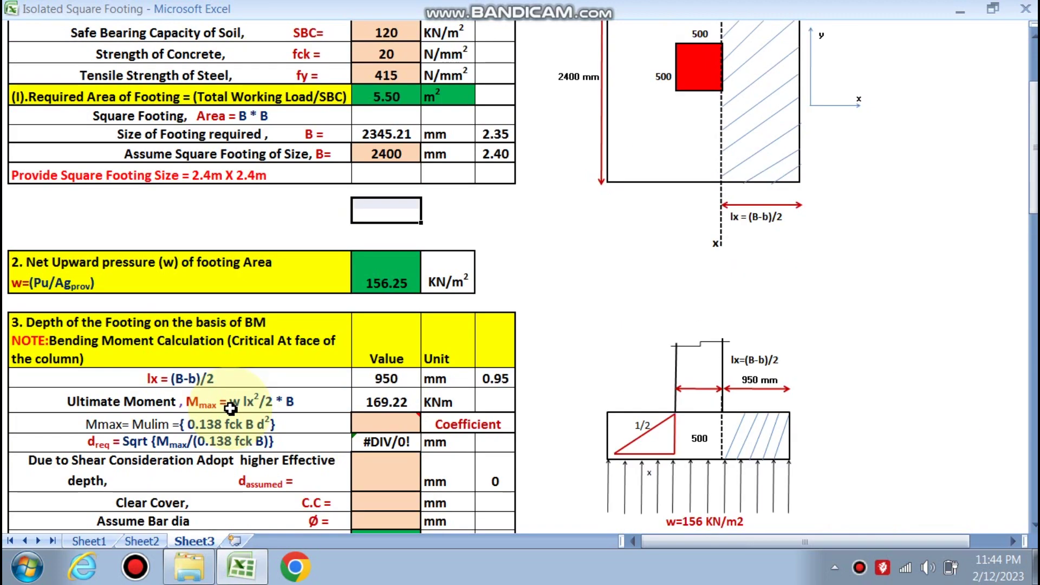
pyautogui.scroll(-1, 230, 407)
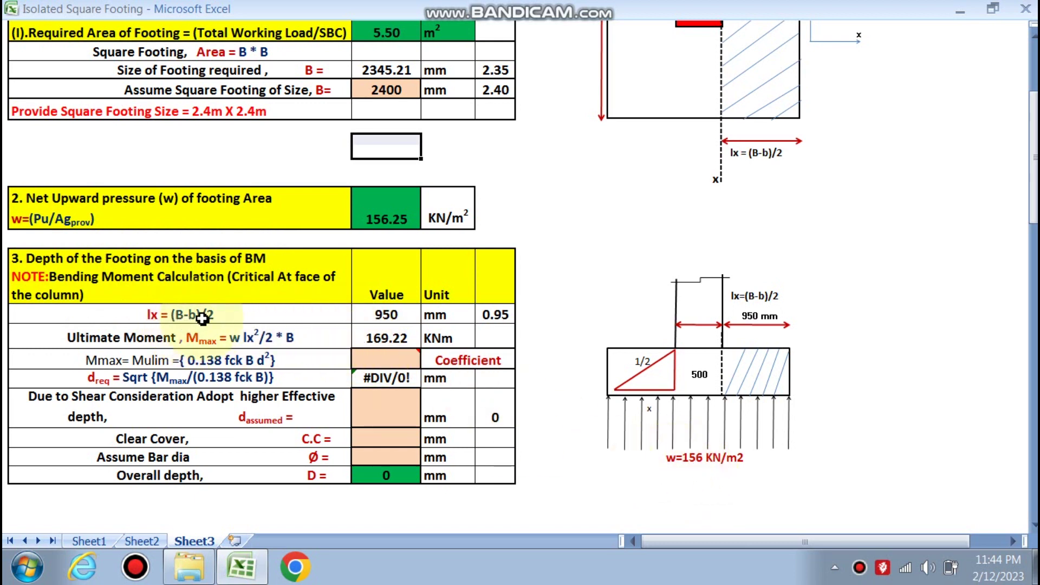
pyautogui.scroll(4, 727, 318)
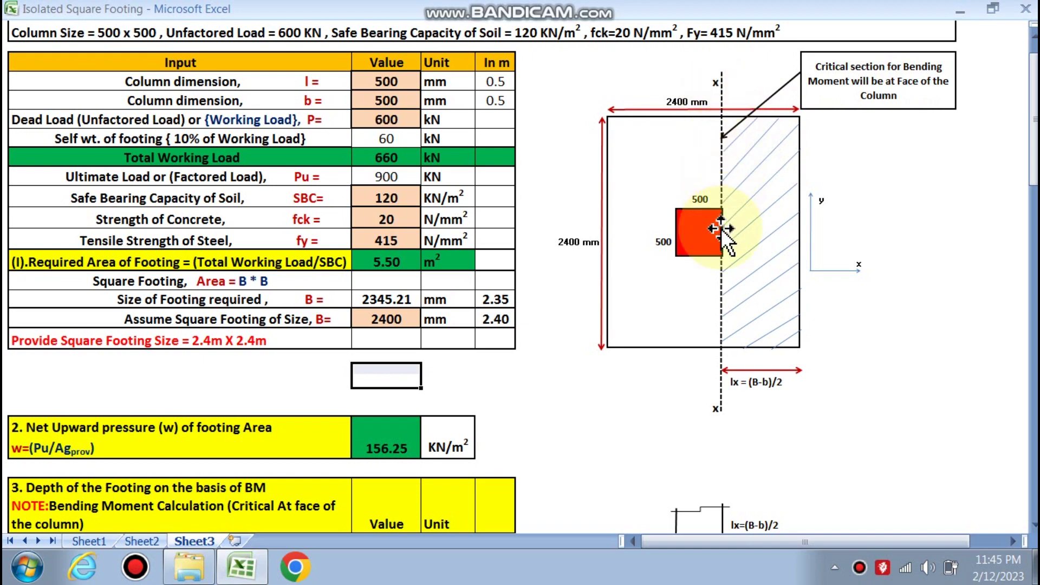
pyautogui.scroll(-4, 569, 372)
pyautogui.scroll(2, 569, 372)
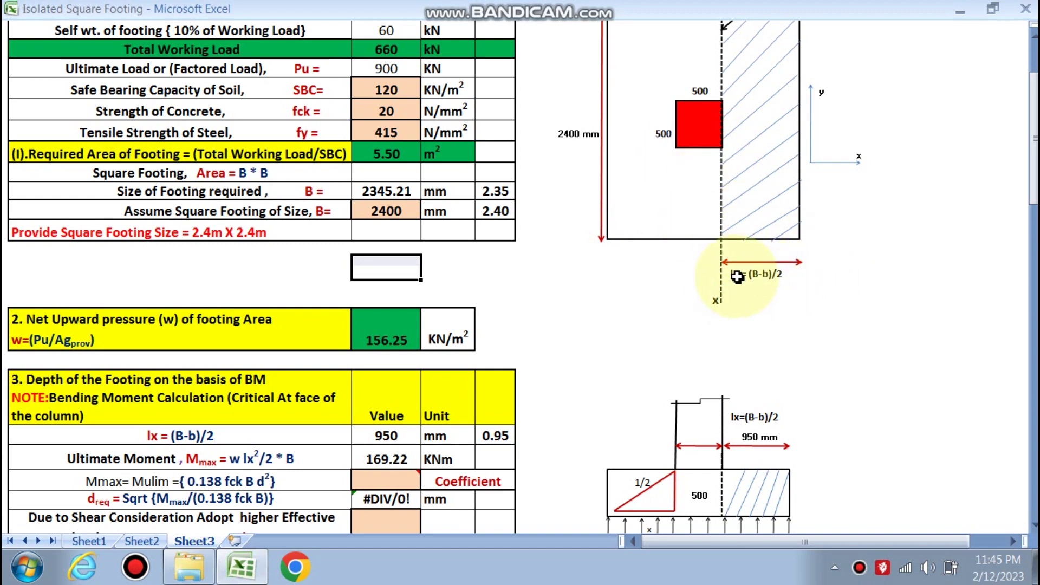
pyautogui.scroll(-1, 444, 355)
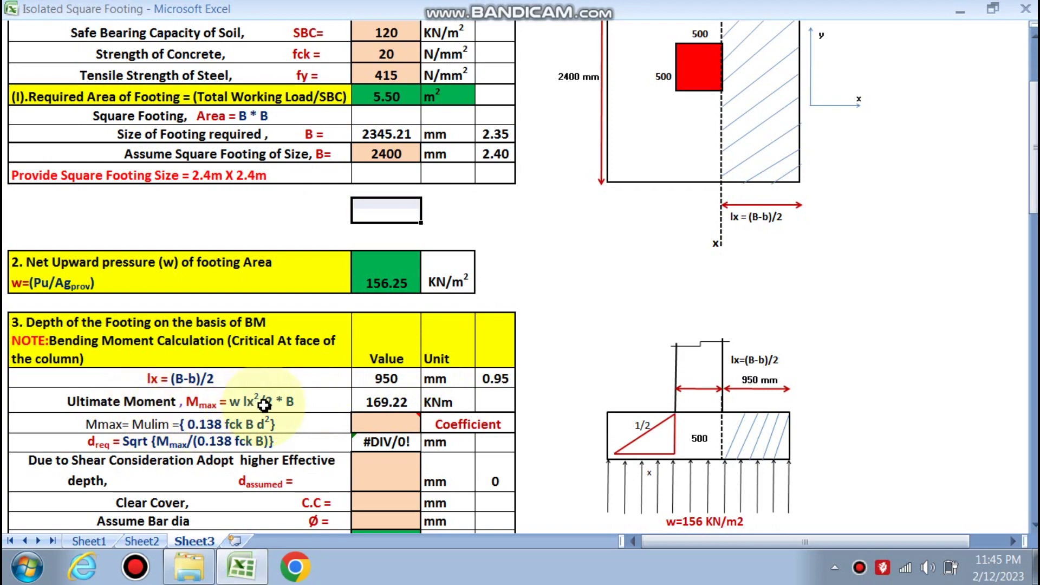
pyautogui.scroll(2, 705, 303)
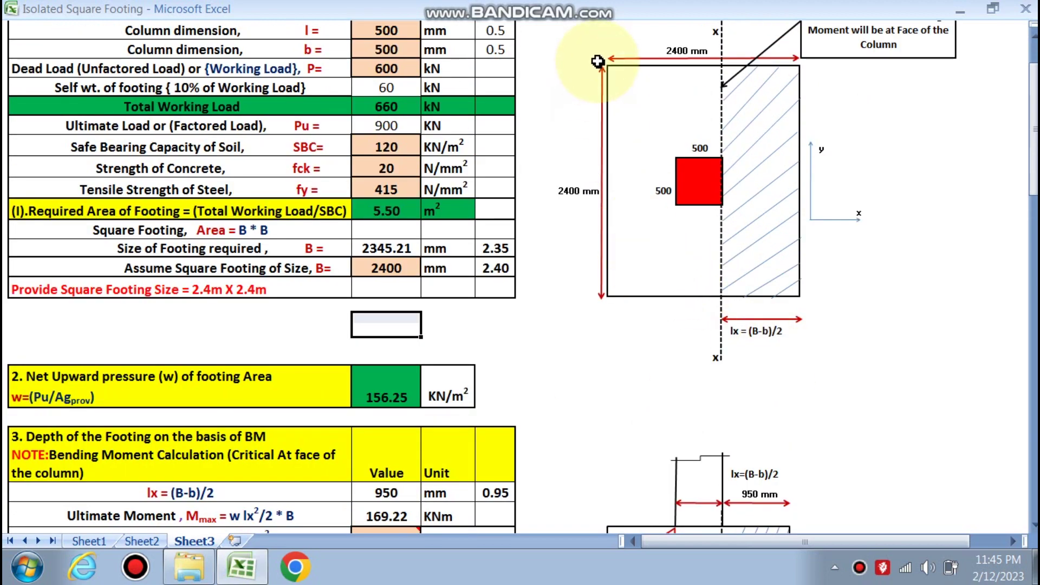
pyautogui.scroll(-4, 650, 293)
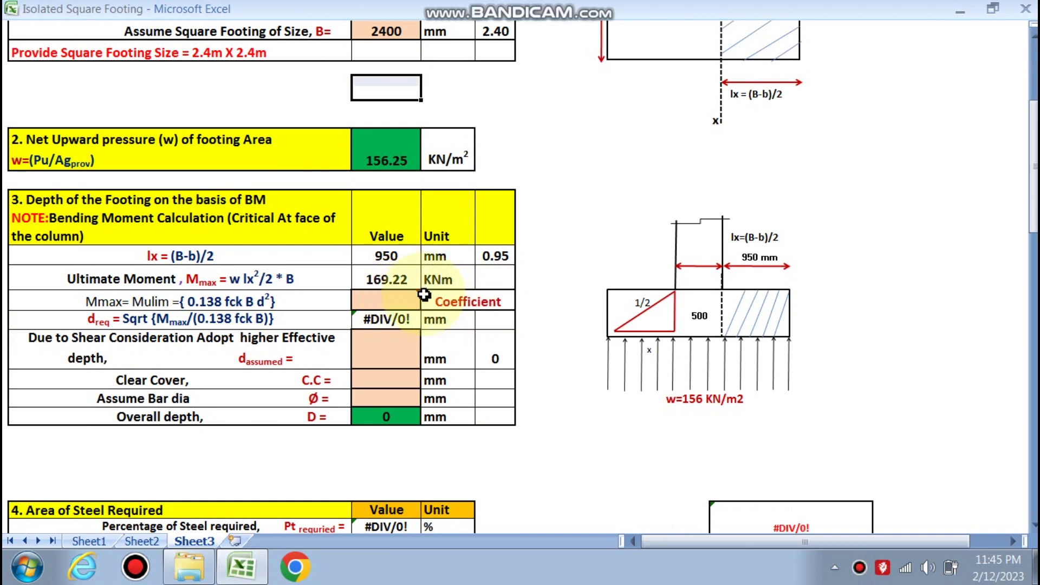
pyautogui.click(389, 301)
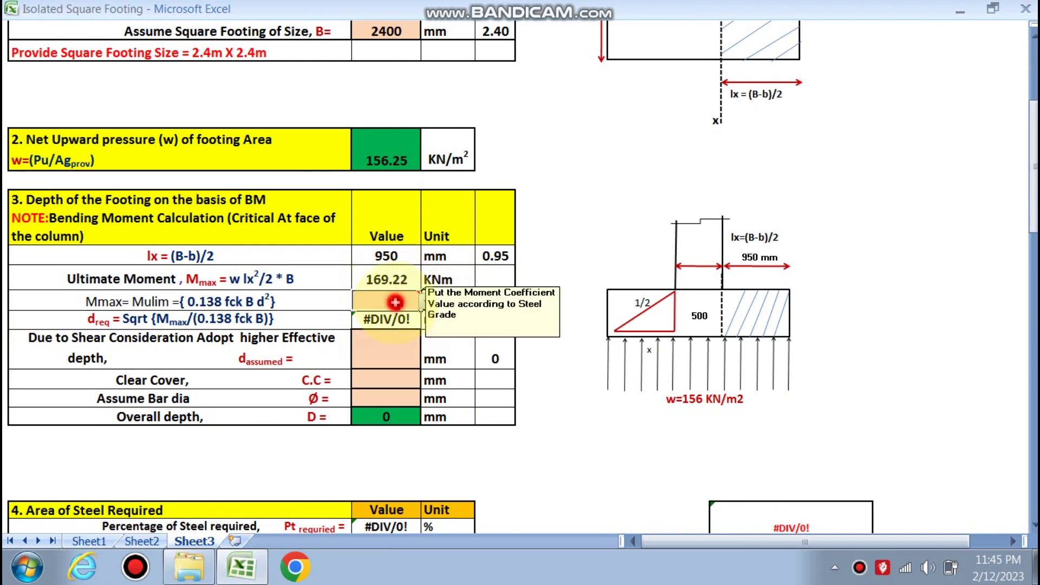
pyautogui.click(427, 301)
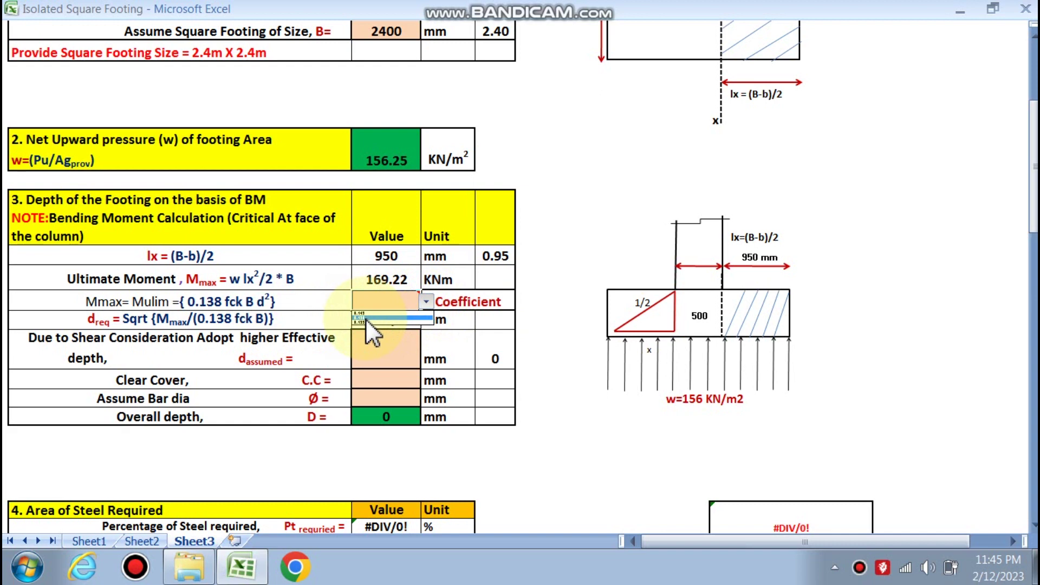
pyautogui.click(365, 318)
pyautogui.click(391, 357)
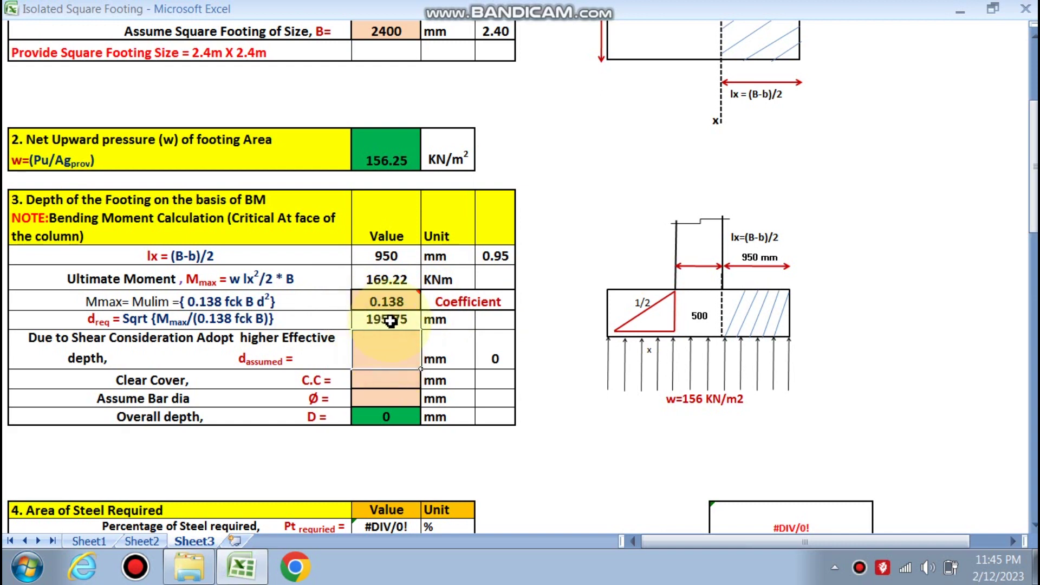
pyautogui.scroll(-1, 389, 354)
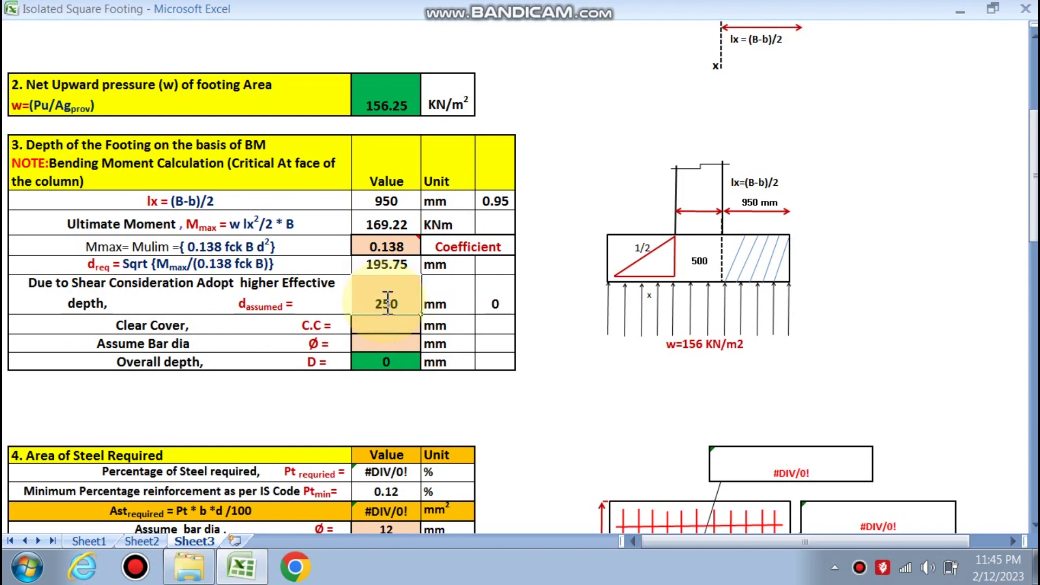
pyautogui.click(534, 399)
pyautogui.scroll(-5, 534, 399)
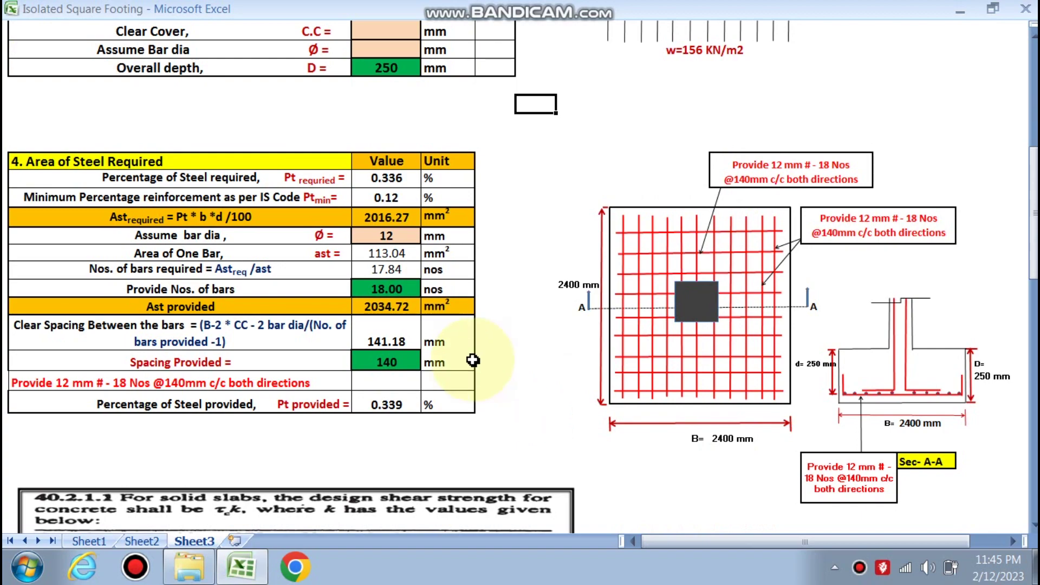
pyautogui.scroll(6, 473, 360)
pyautogui.scroll(-10, 504, 362)
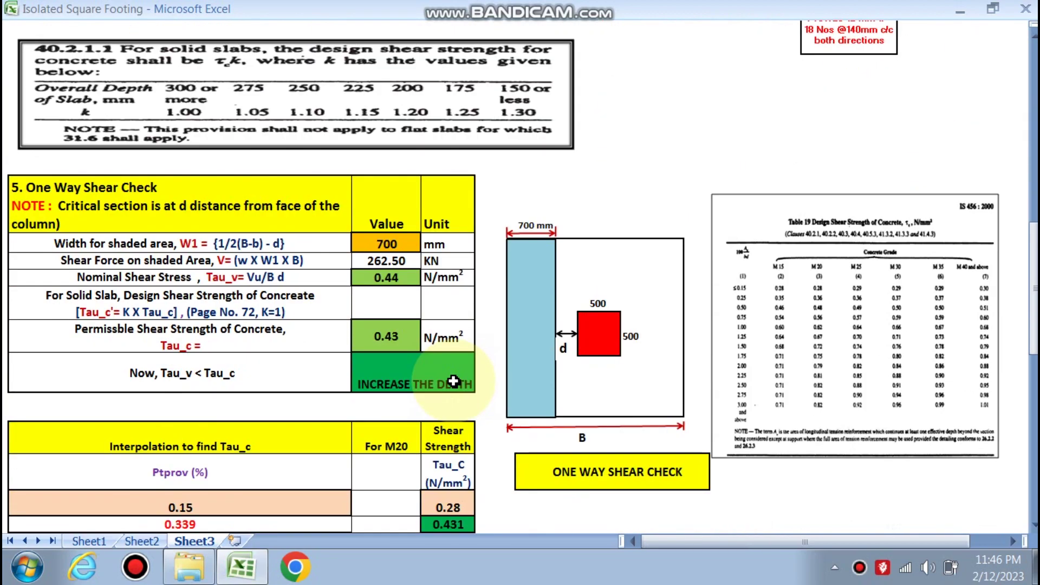
pyautogui.scroll(-2, 454, 381)
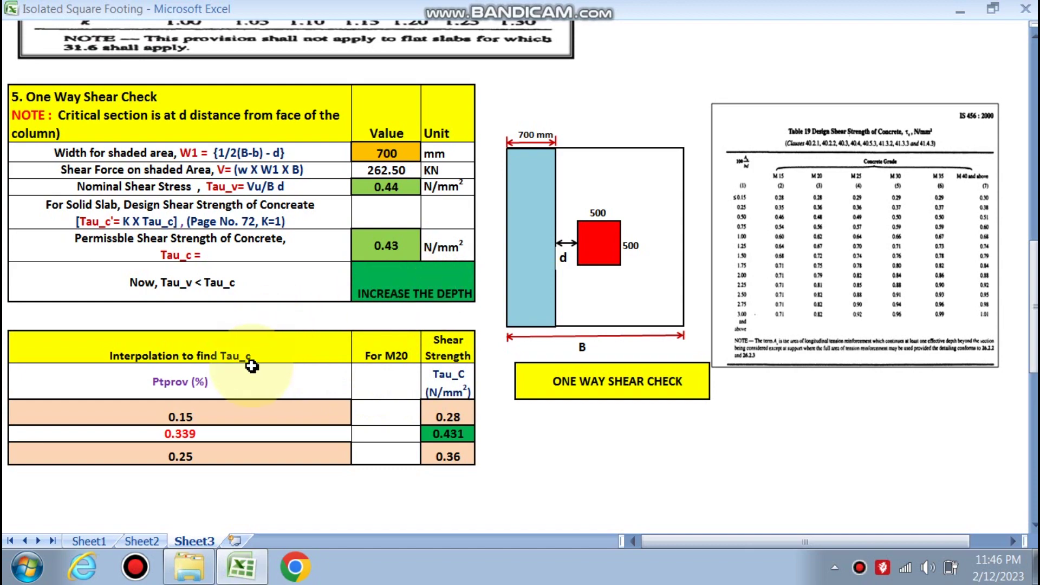
pyautogui.scroll(15, 252, 366)
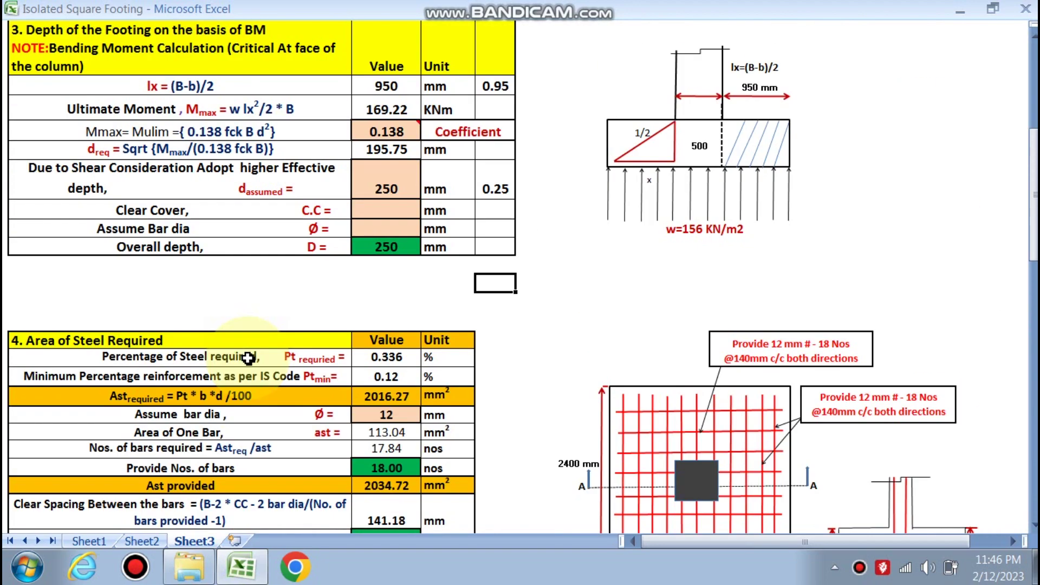
pyautogui.click(395, 179)
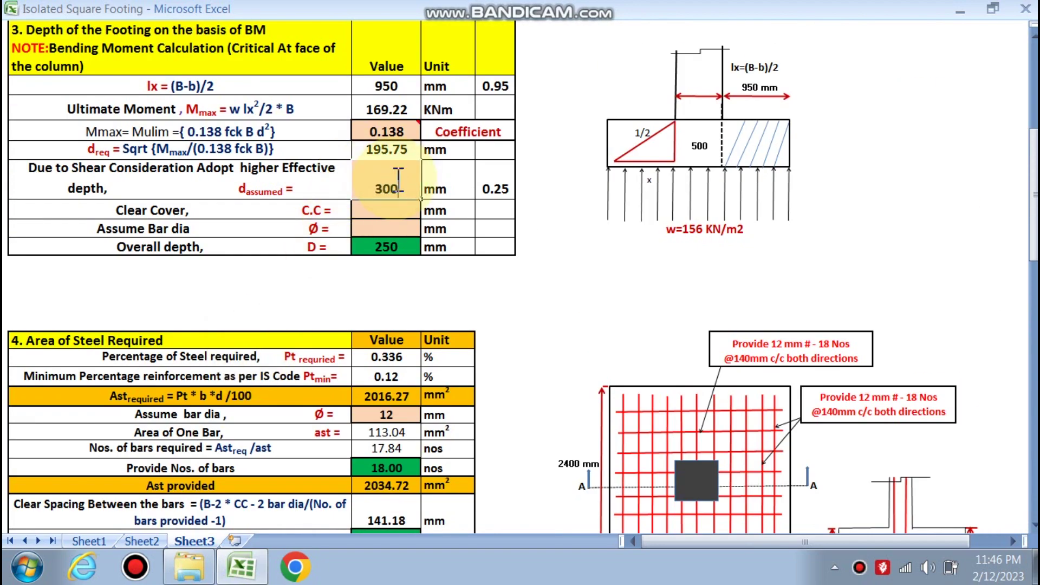
# Enter 300 mm effective depth, 50 mm clear cover and 10 mm assumed bar diameter.
pyautogui.press('Return')
pyautogui.scroll(-10, 497, 361)
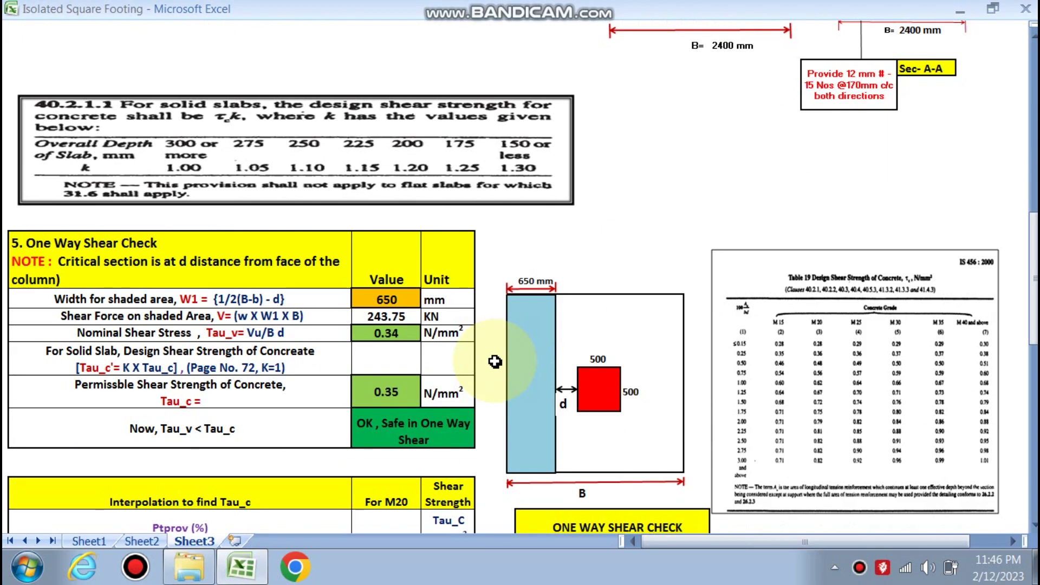
pyautogui.scroll(-1, 496, 361)
pyautogui.scroll(-1, 401, 372)
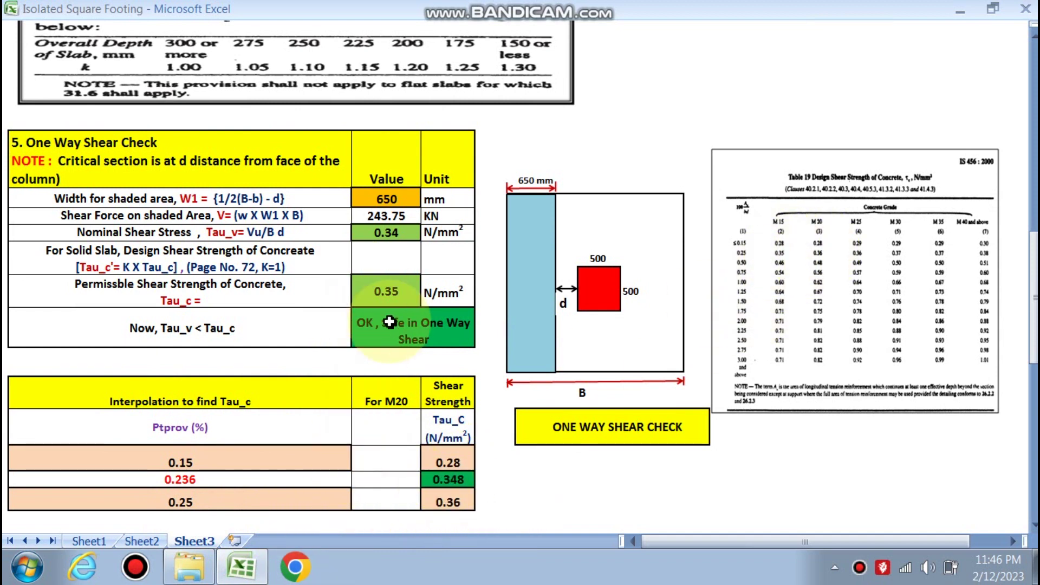
pyautogui.scroll(15, 401, 325)
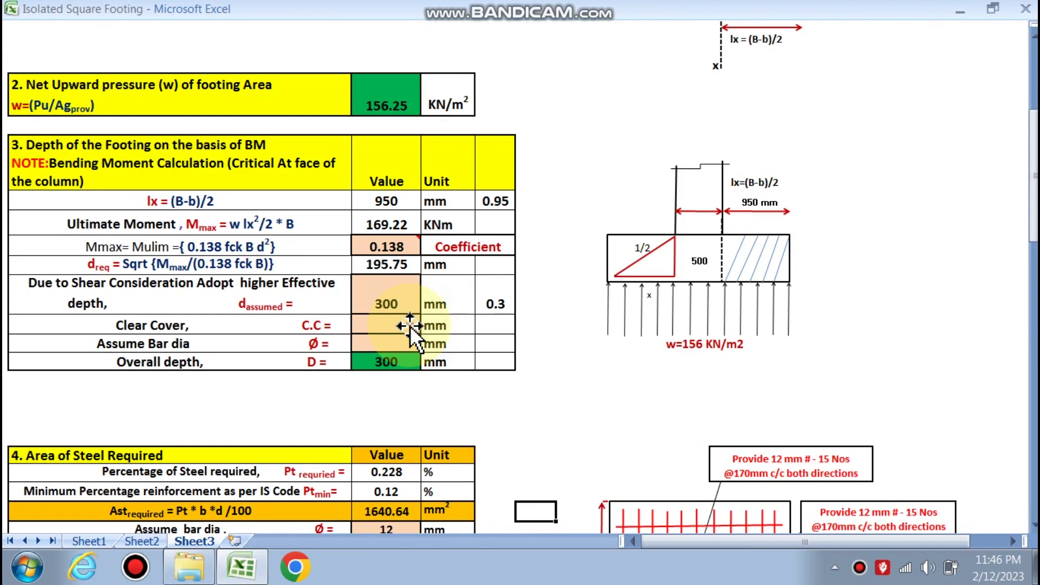
pyautogui.click(385, 328)
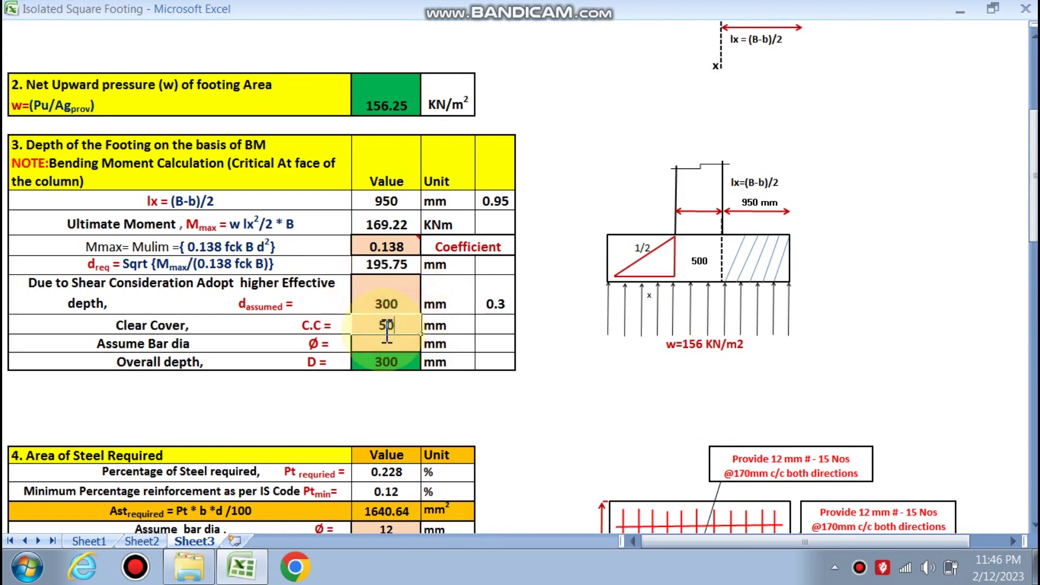
pyautogui.click(386, 337)
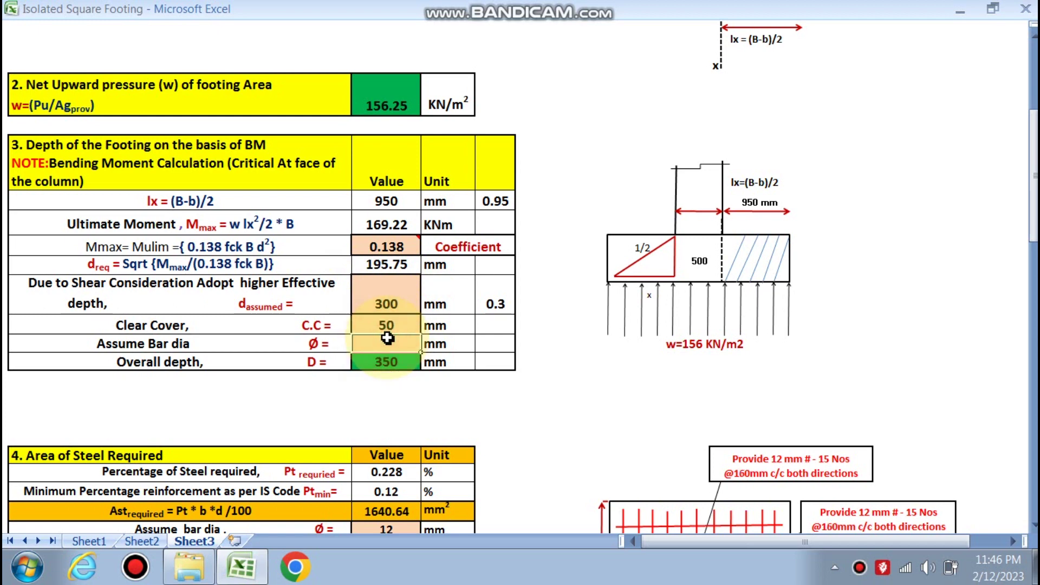
pyautogui.write('10')
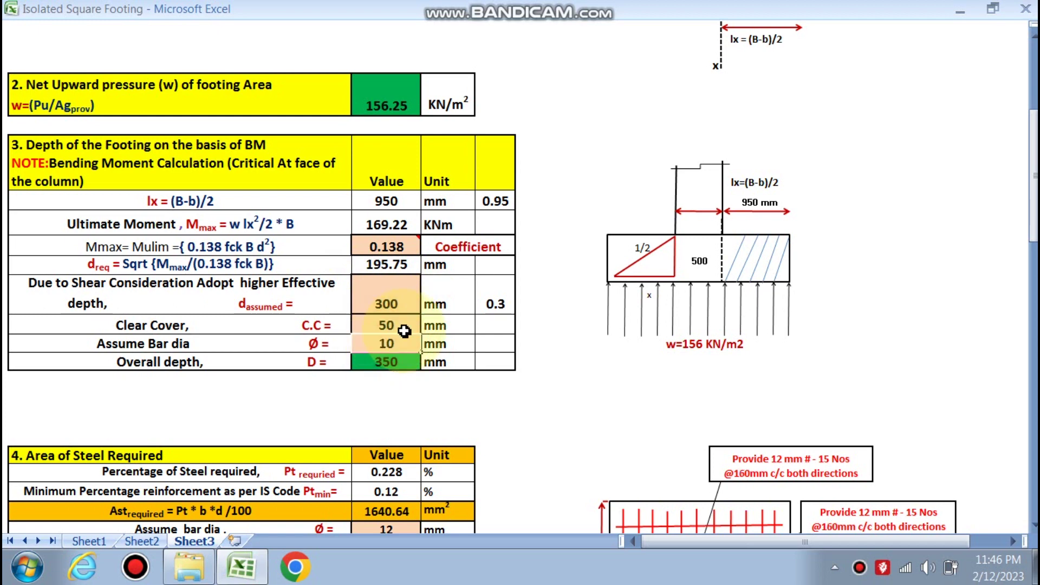
pyautogui.click(495, 431)
# Try 10 mm main bars, then switch the main bar diameter back to 12 mm.
pyautogui.scroll(-4, 529, 359)
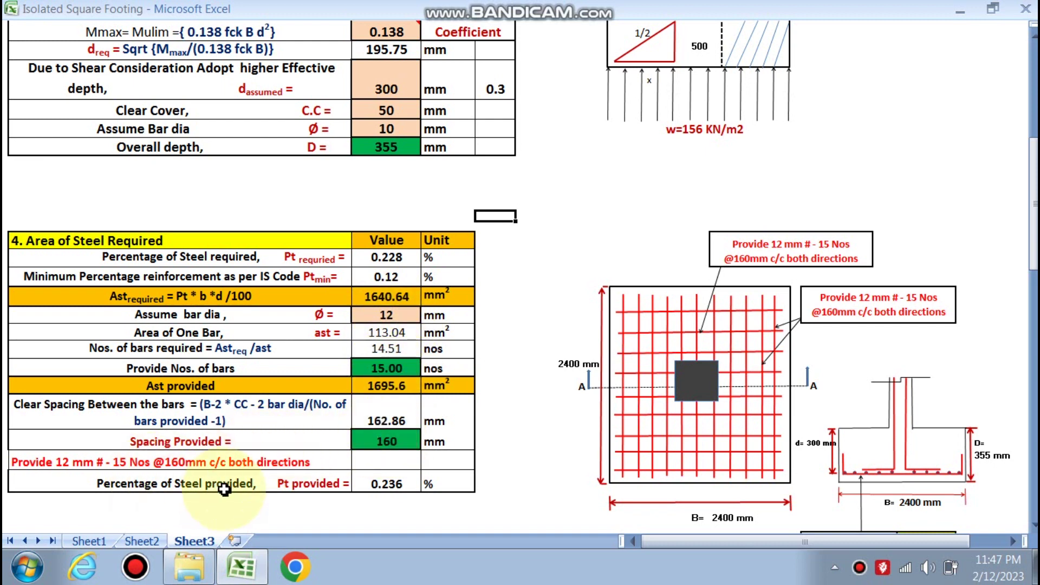
pyautogui.click(385, 315)
pyautogui.click(427, 315)
pyautogui.click(357, 326)
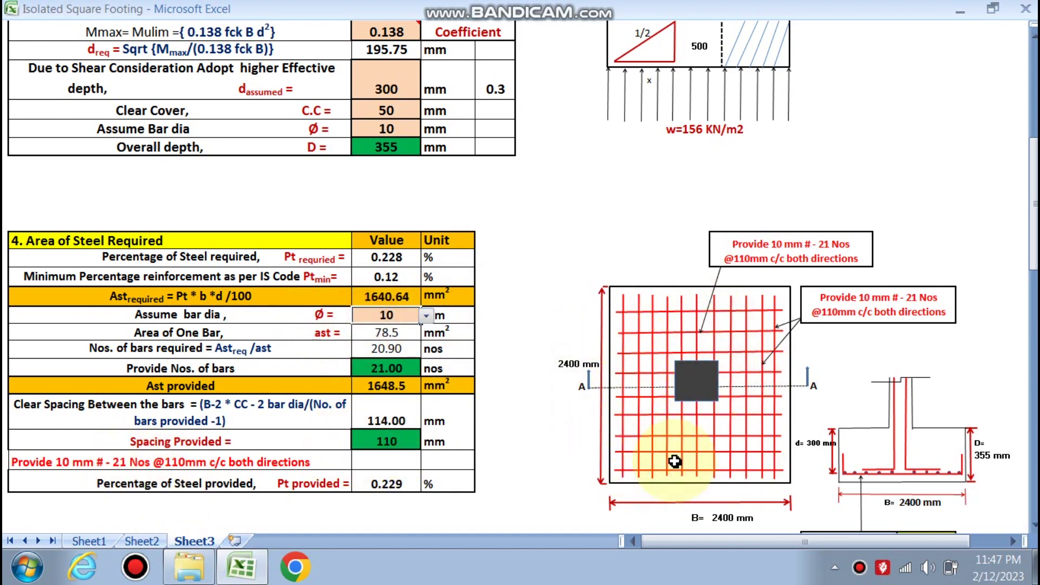
pyautogui.click(427, 315)
pyautogui.click(362, 341)
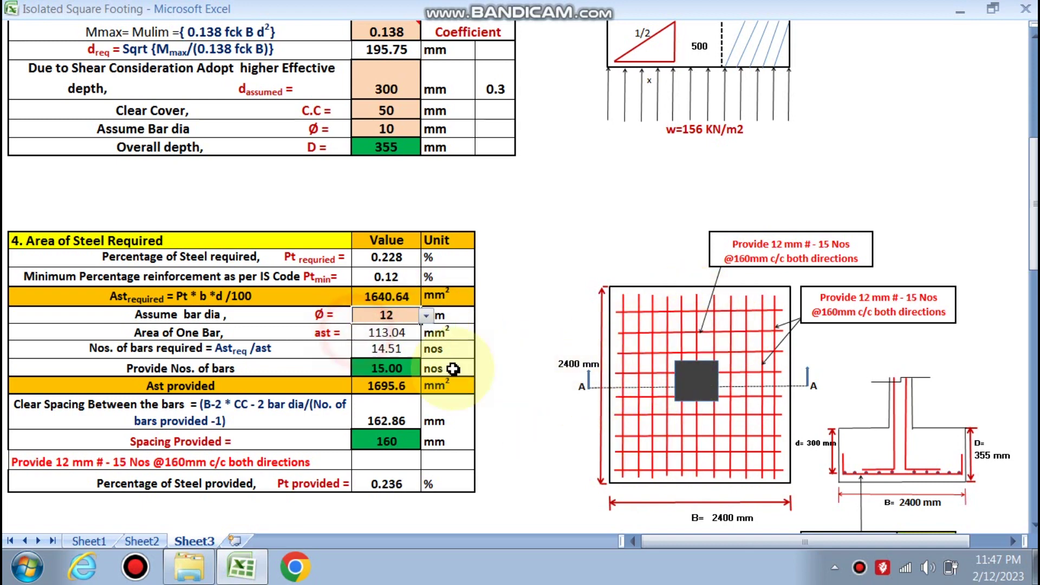
pyautogui.scroll(-1, 452, 386)
# Scroll down to the One Way Shear Check and confirm it reads OK, safe.
pyautogui.scroll(-9, 452, 386)
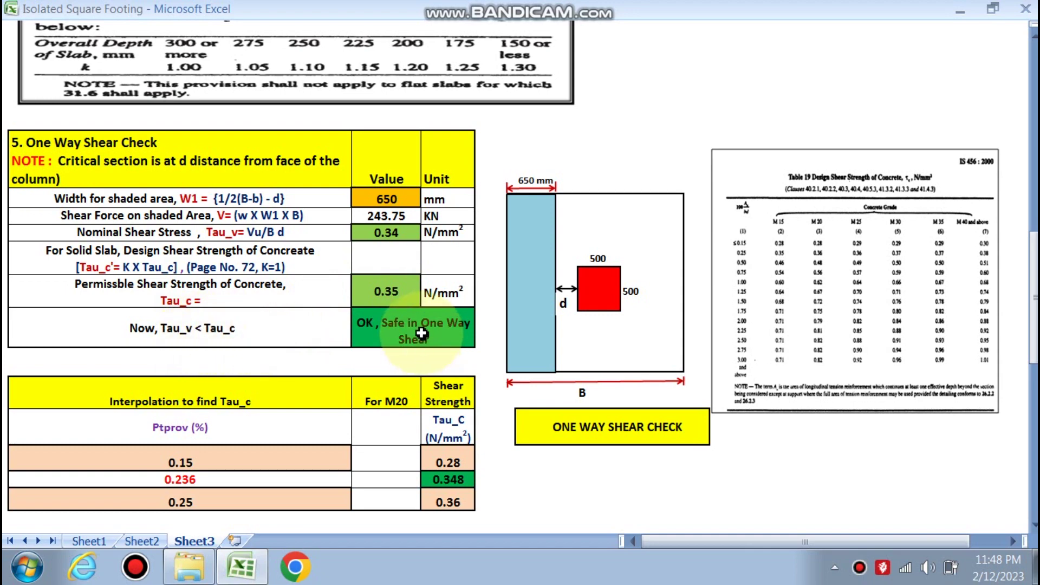
pyautogui.scroll(-4, 390, 330)
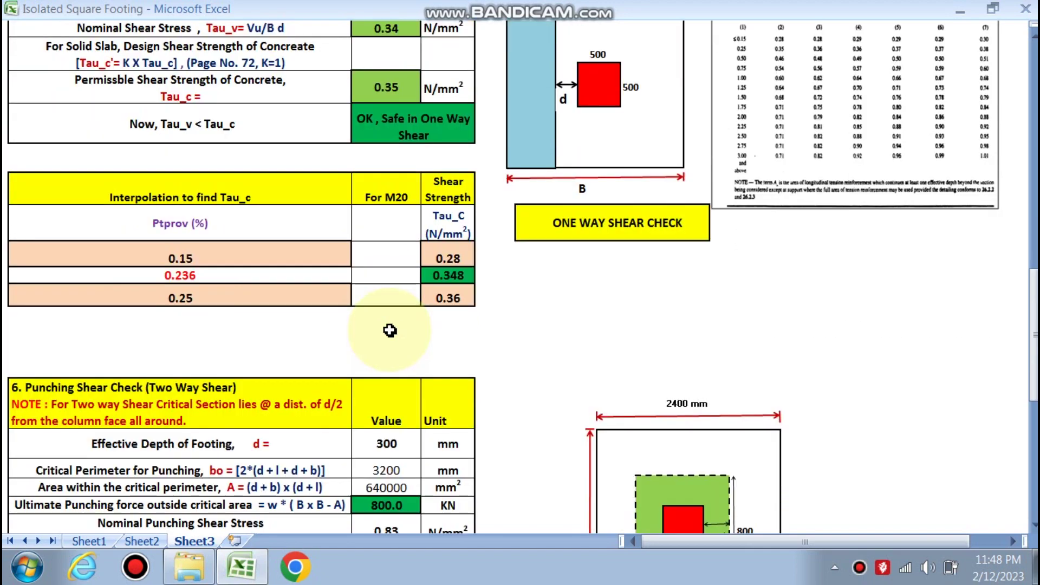
pyautogui.scroll(-5, 390, 330)
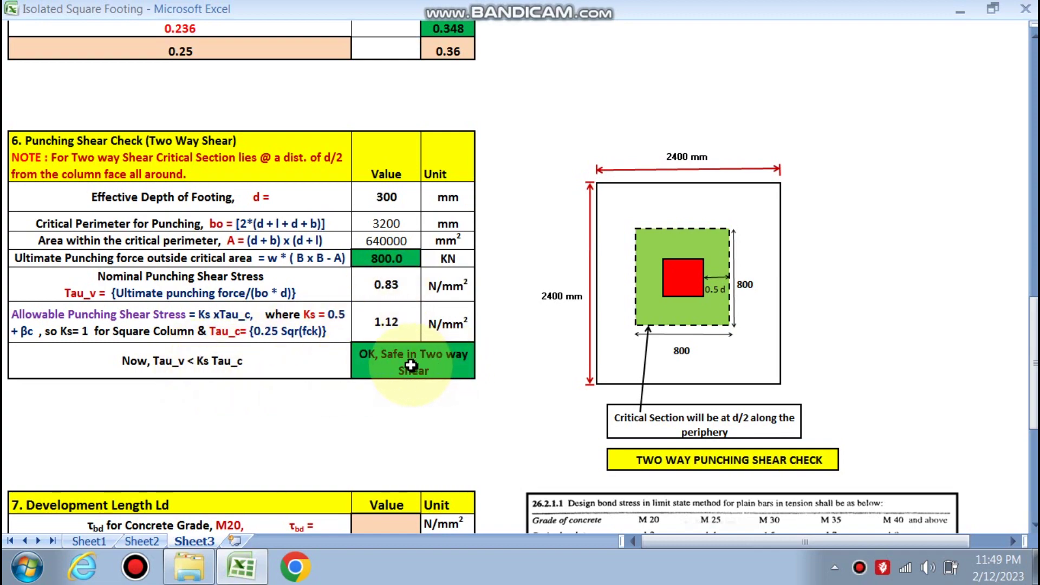
# Scroll down to the Punching Shear Check and confirm it is safe in two-way shear.
pyautogui.scroll(-5, 417, 376)
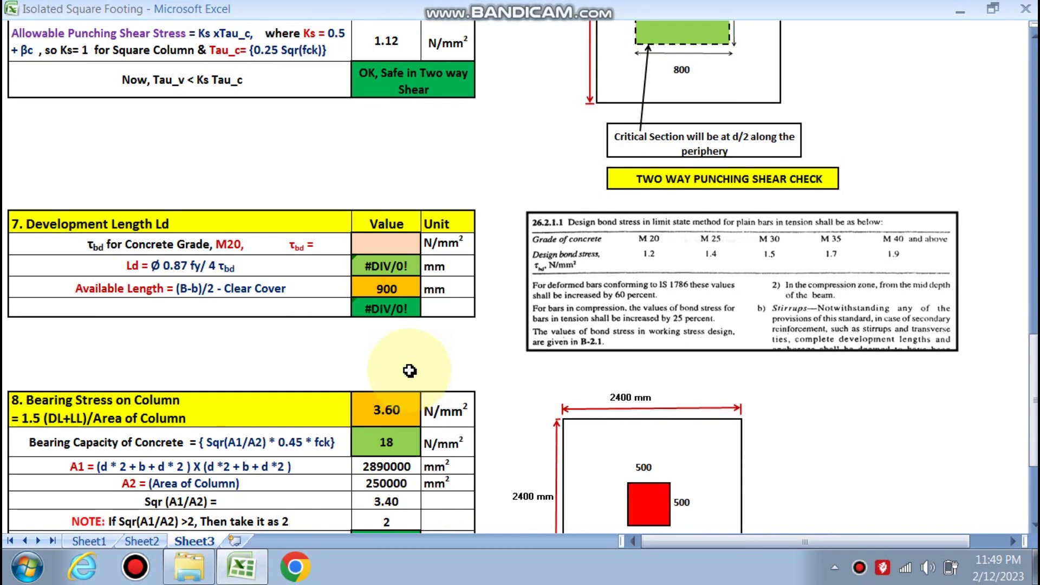
# Choose 1.2 as the M20 design bond stress τbd in the development length section.
pyautogui.click(391, 246)
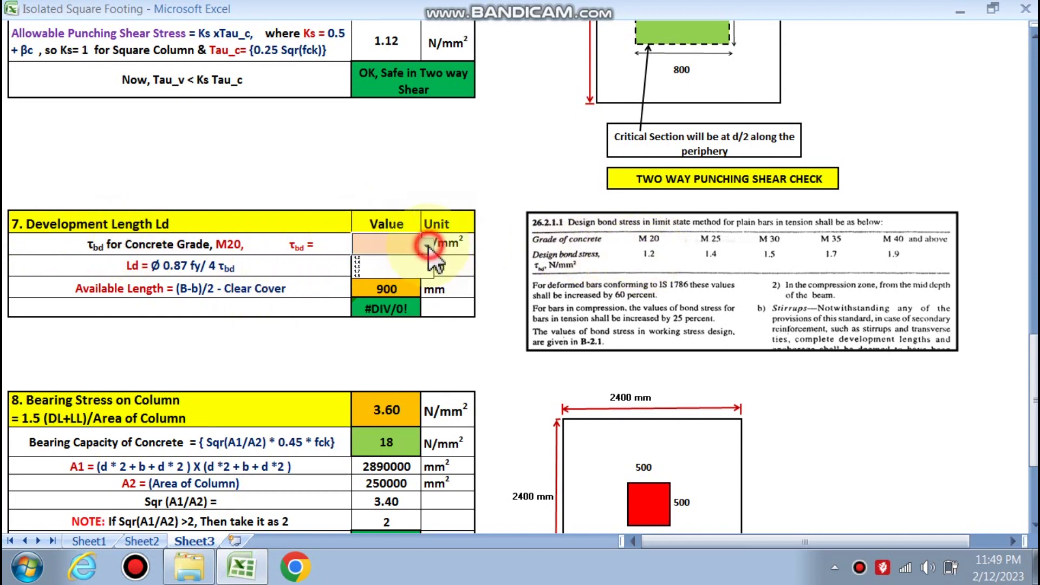
pyautogui.click(370, 257)
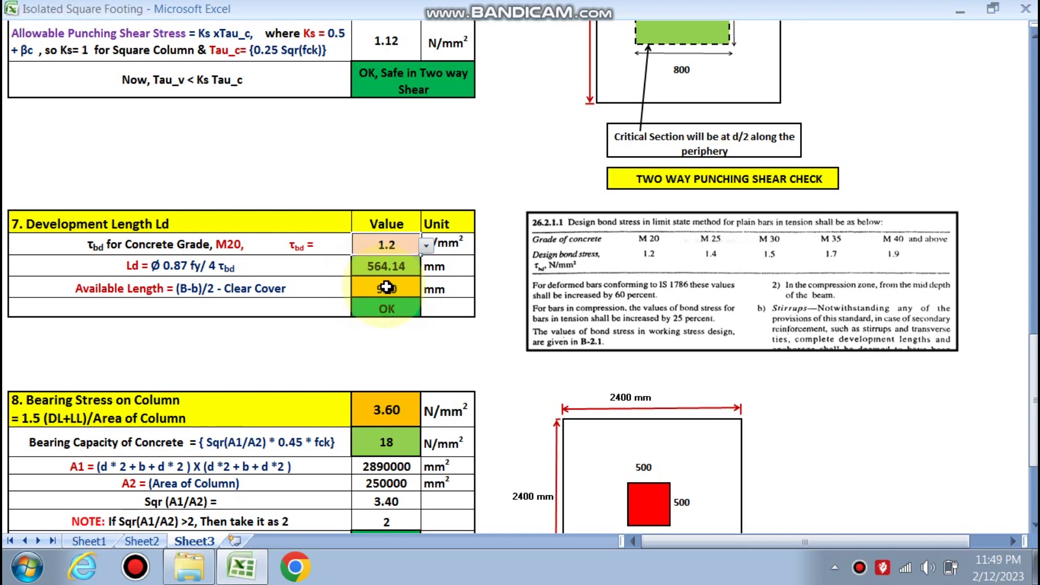
pyautogui.scroll(-3, 387, 304)
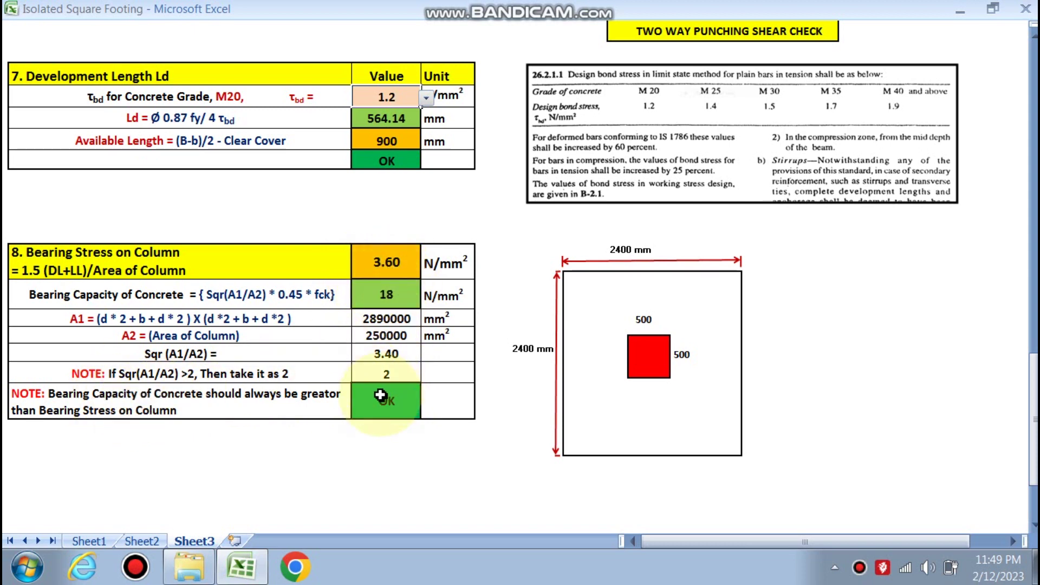
# Scroll back up to the Input table and footing size rows at the top.
pyautogui.scroll(5, 570, 350)
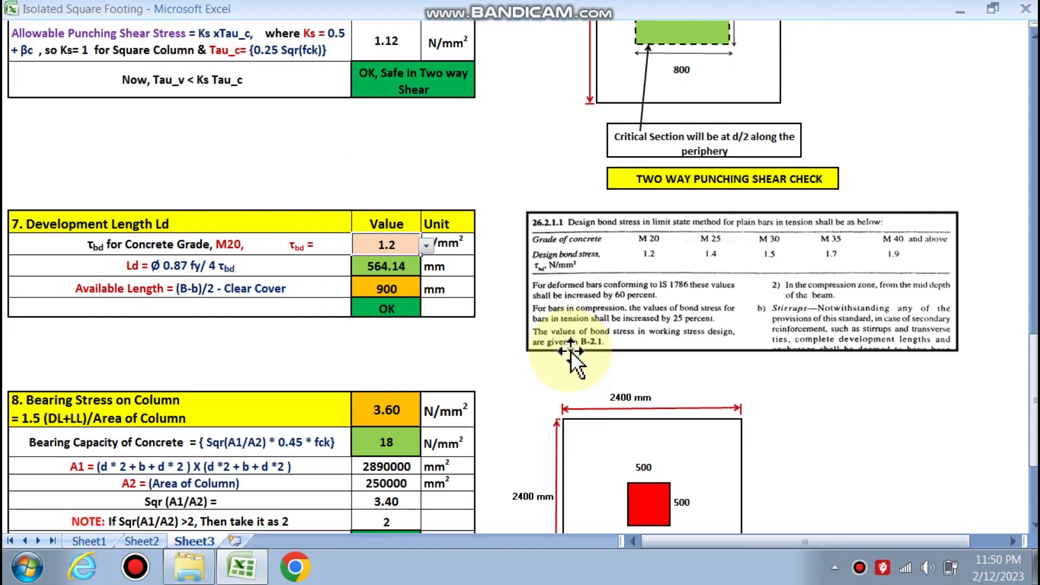
pyautogui.scroll(15, 571, 350)
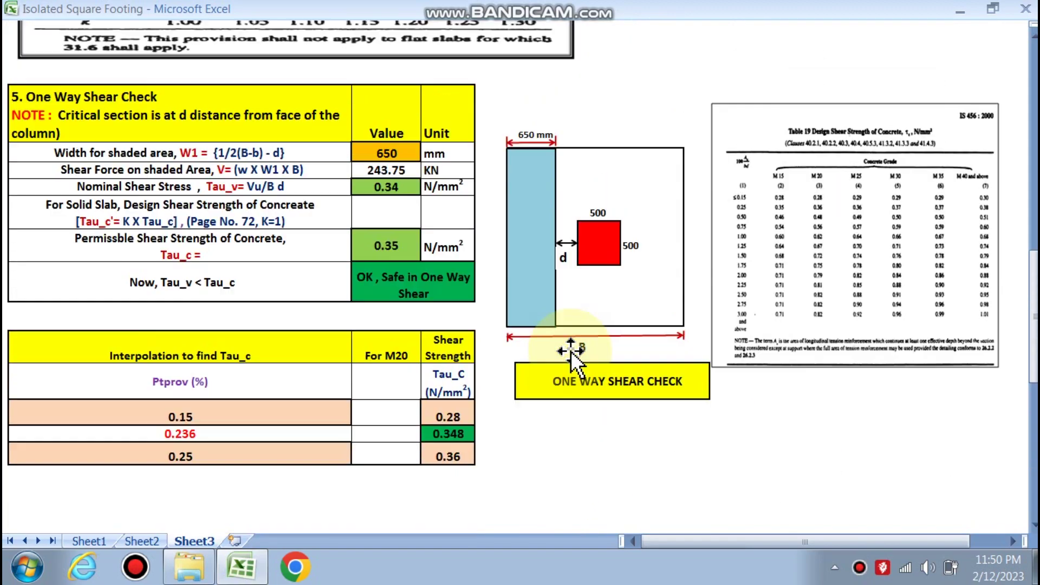
pyautogui.scroll(1, 573, 352)
pyautogui.scroll(3, 824, 206)
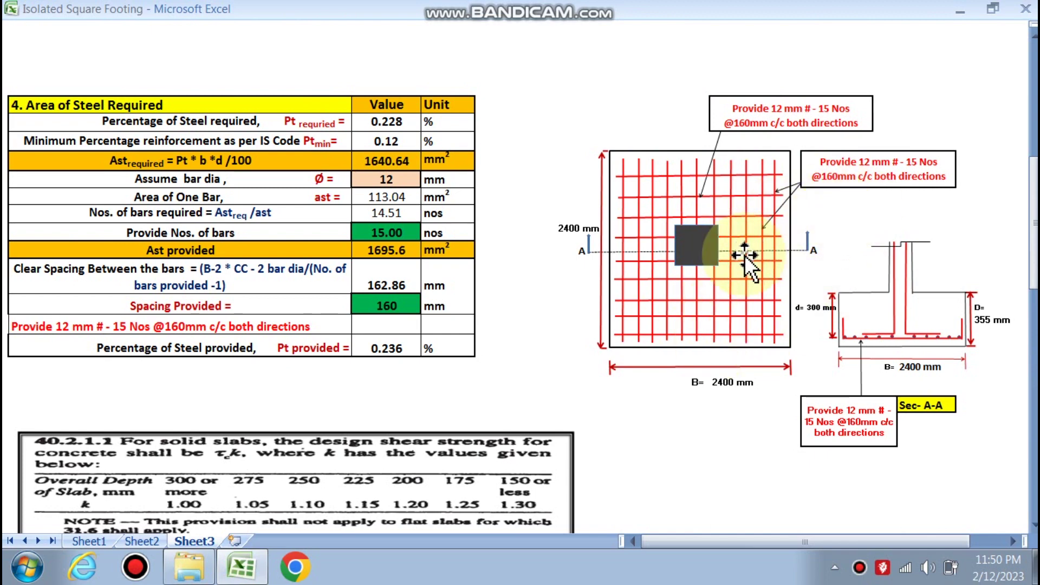
pyautogui.scroll(1, 685, 280)
pyautogui.scroll(10, 684, 282)
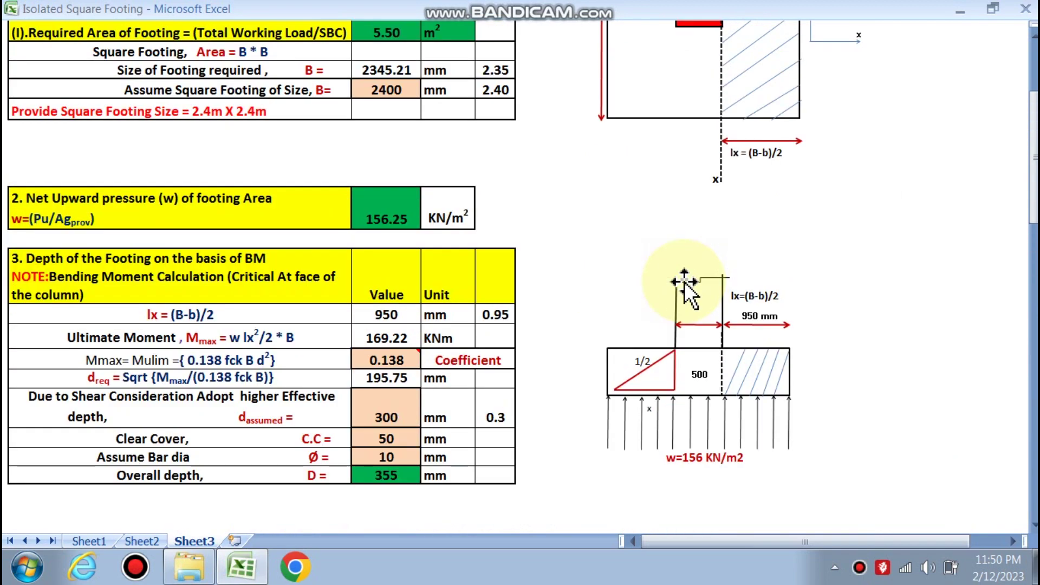
pyautogui.scroll(2, 254, 374)
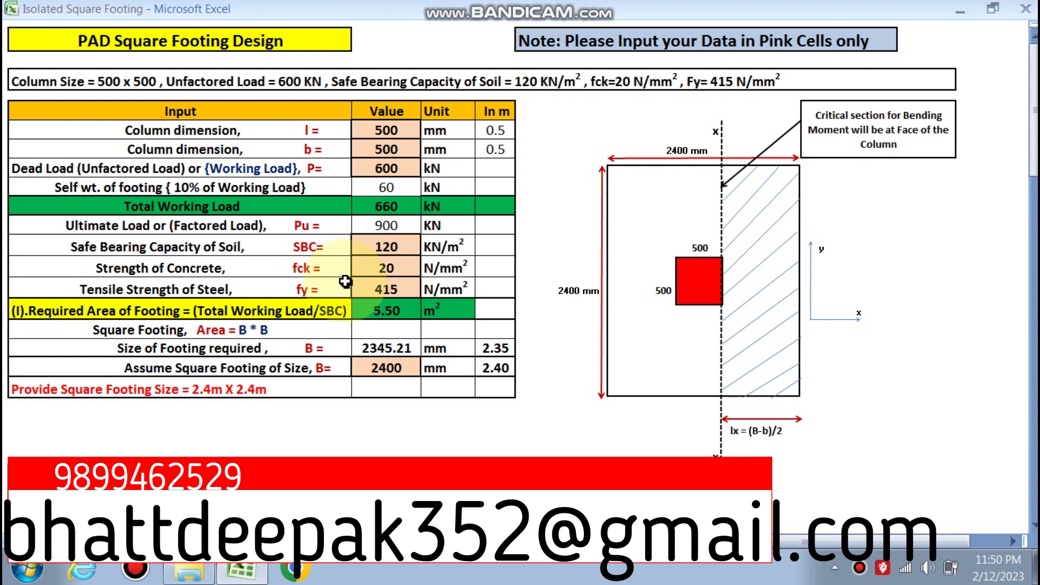
pyautogui.scroll(-2, 378, 281)
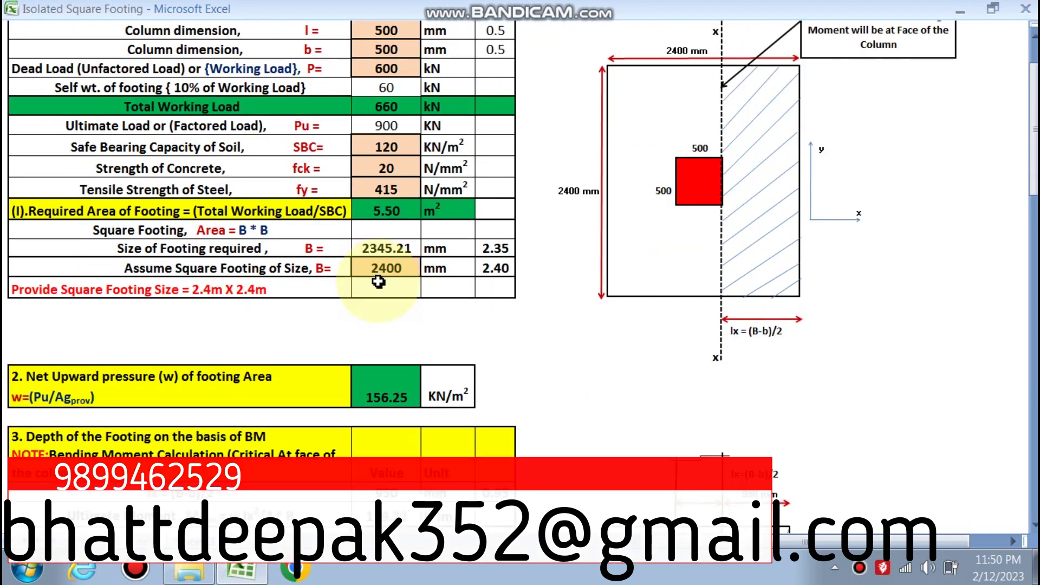